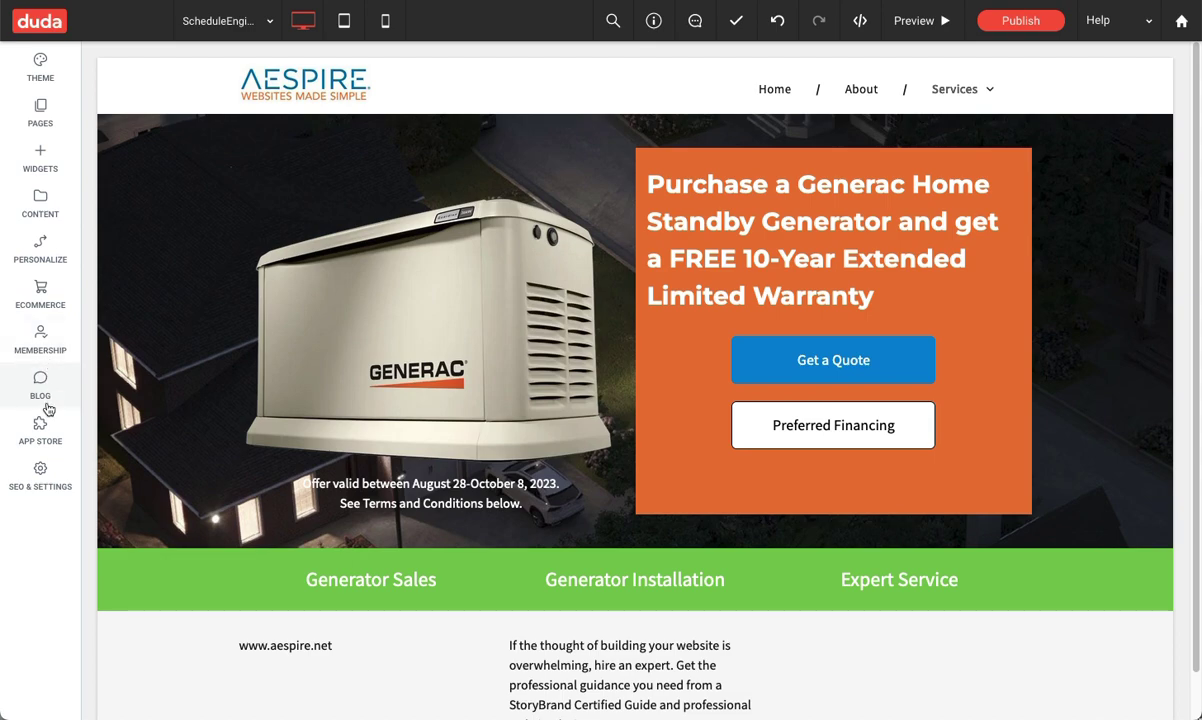
Review the ScheduleEngine widget script under SEO & Settings > Head HTML's Body end HTML and save it
click(41, 467)
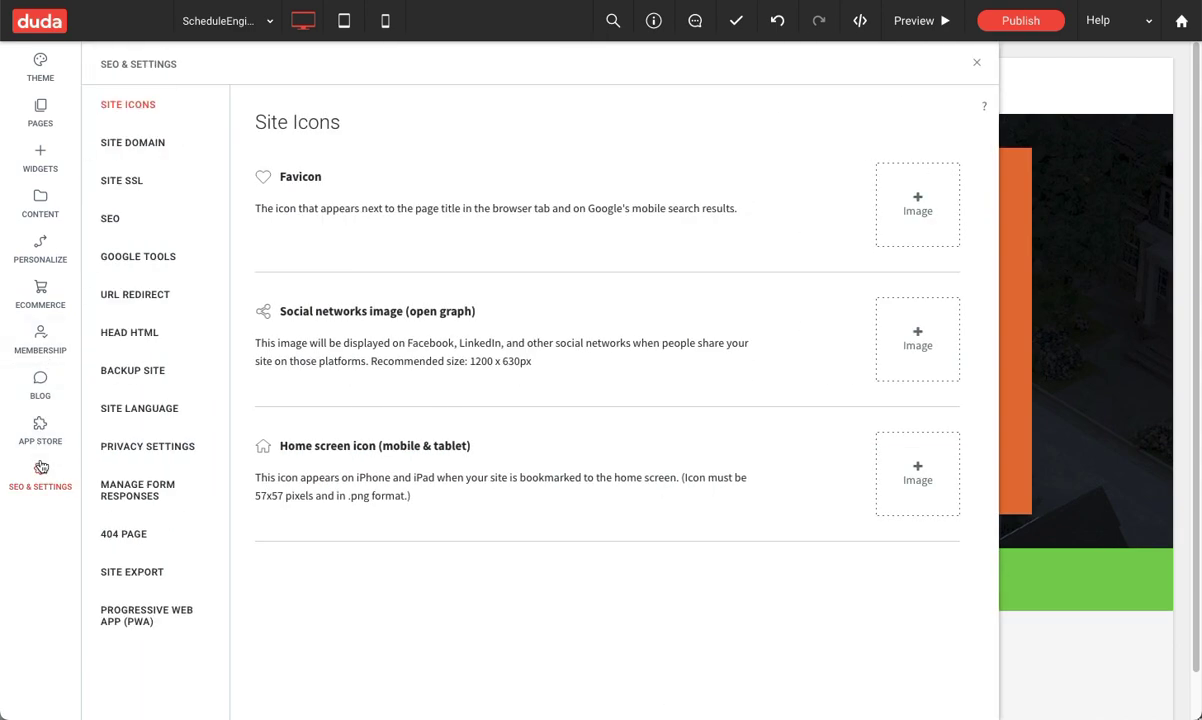
click(160, 332)
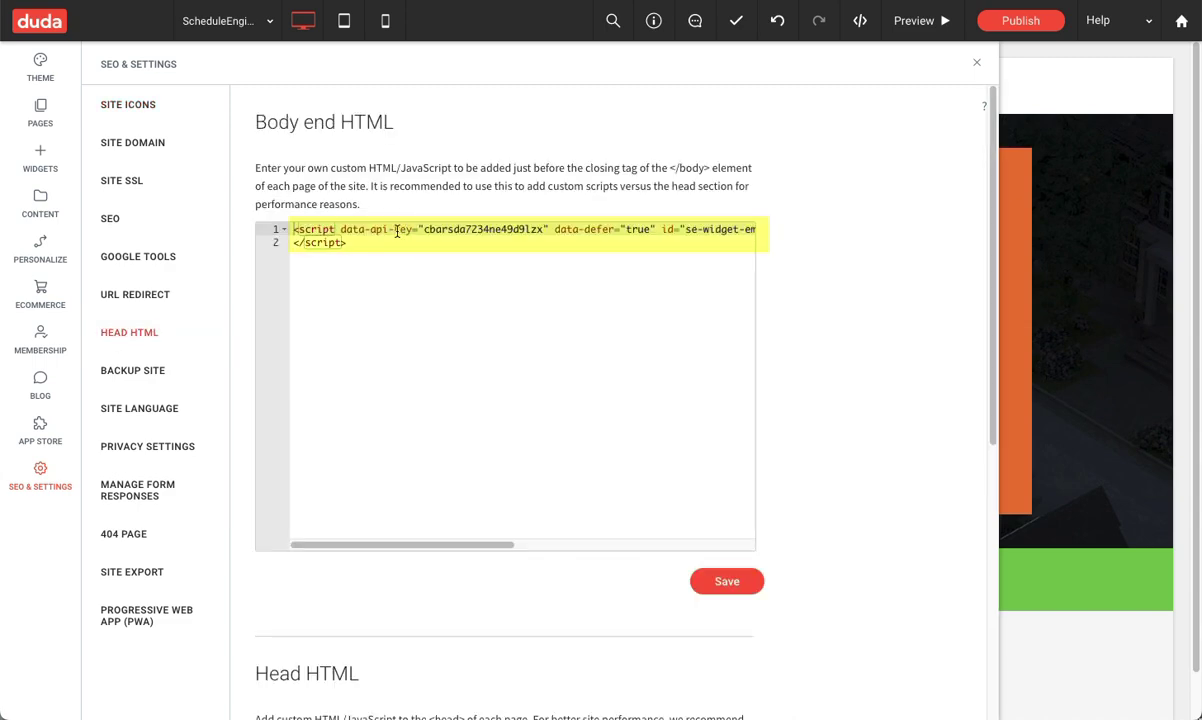
click(578, 228)
drag(555, 229, 735, 229)
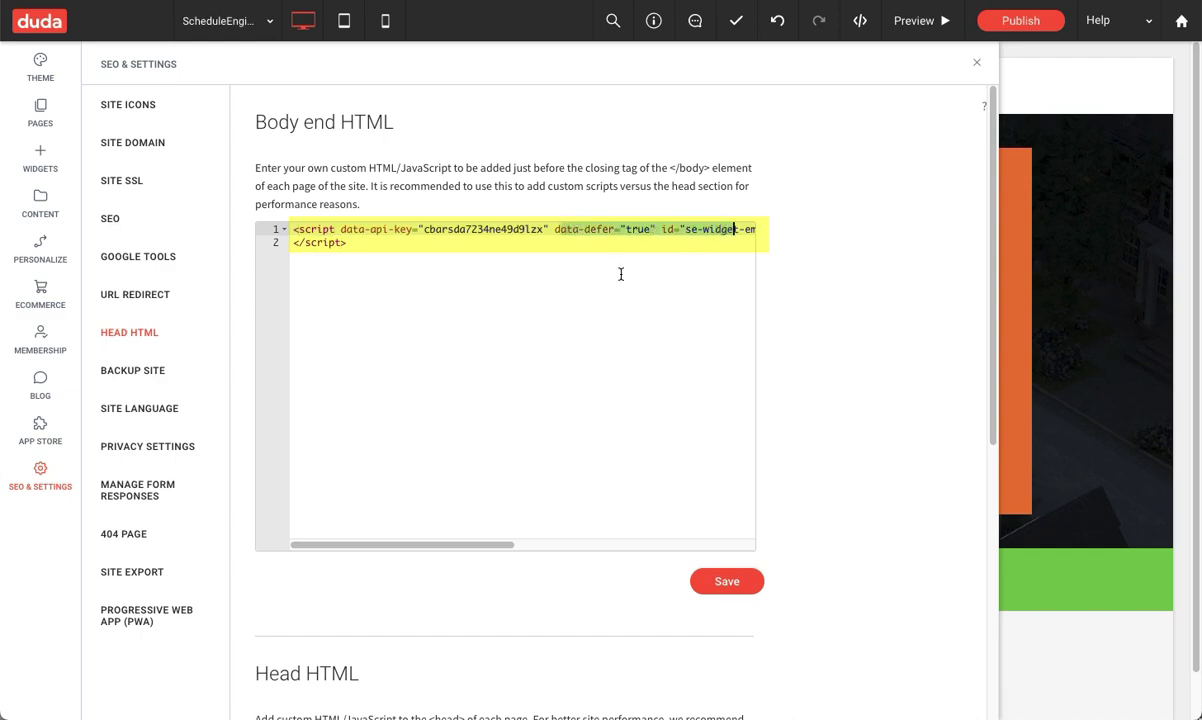
drag(461, 545, 456, 504)
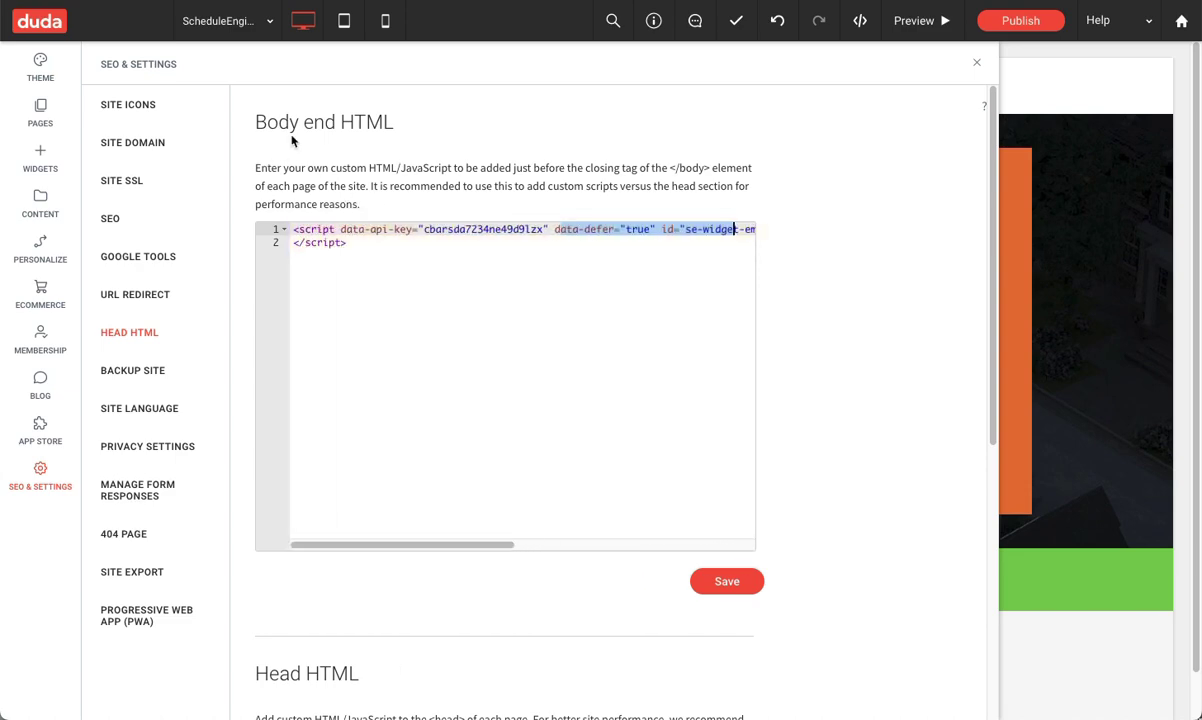
scroll(458, 441, down, 3)
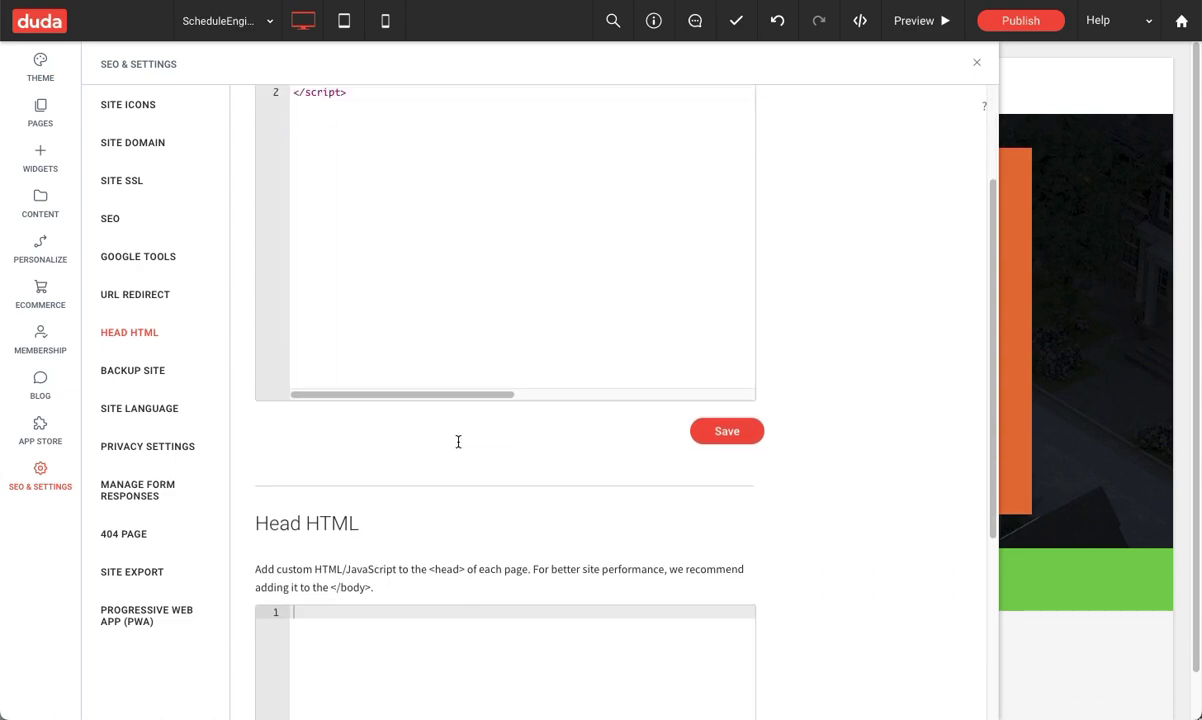
scroll(458, 441, down, 5)
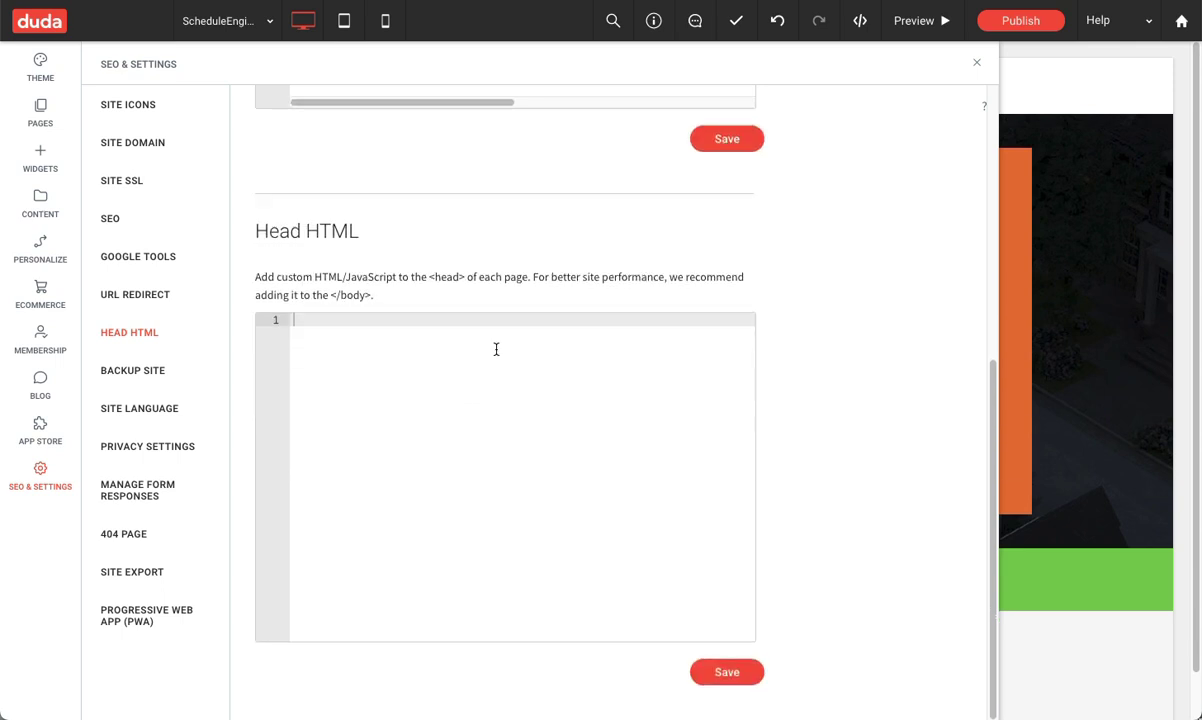
scroll(483, 306, up, 8)
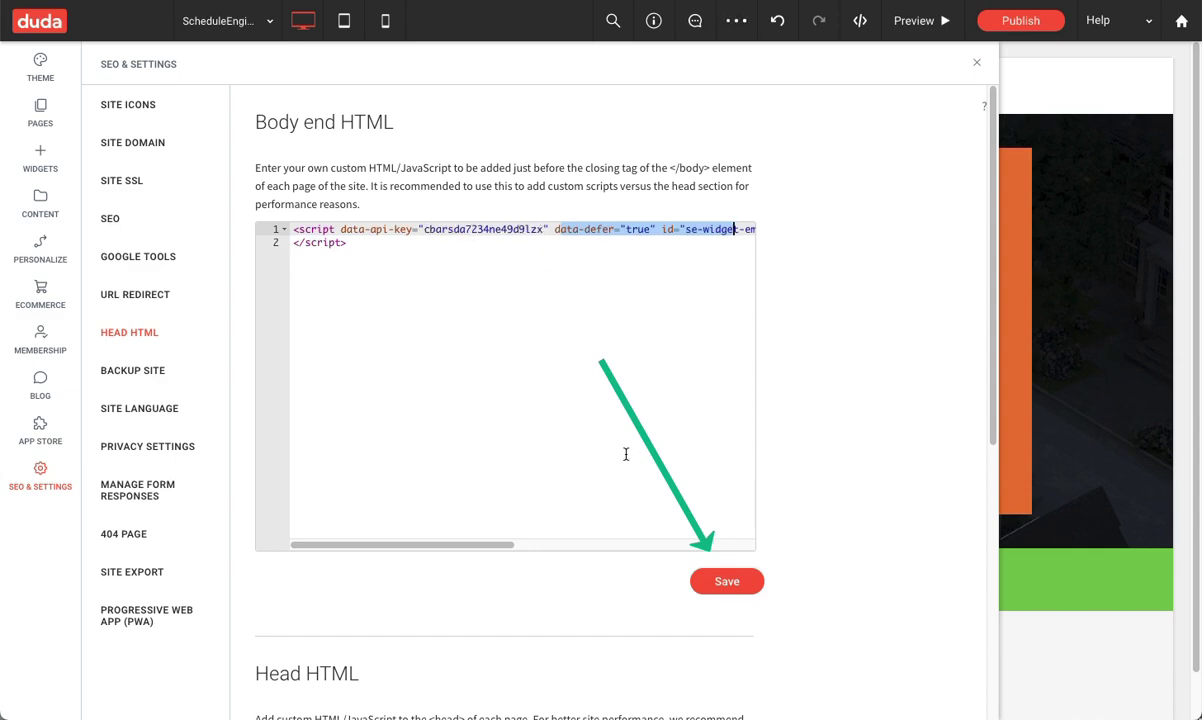
click(724, 583)
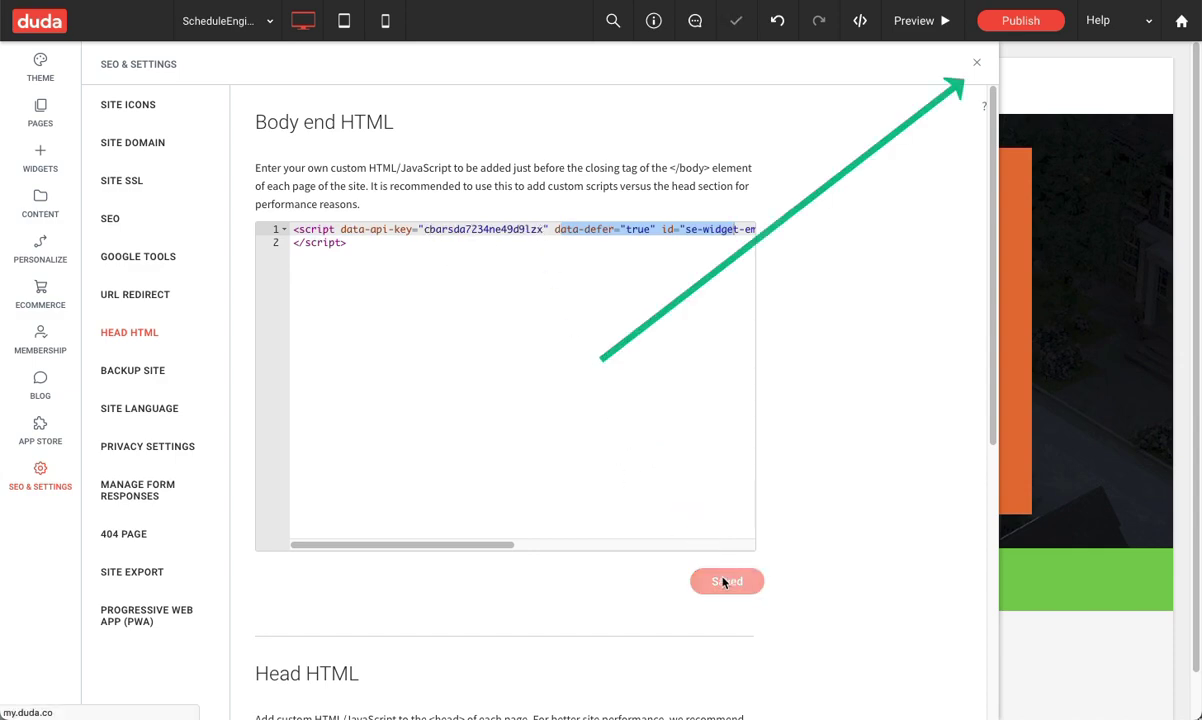
Close site settings, recheck the saved body-end widget script, then close settings again
click(979, 67)
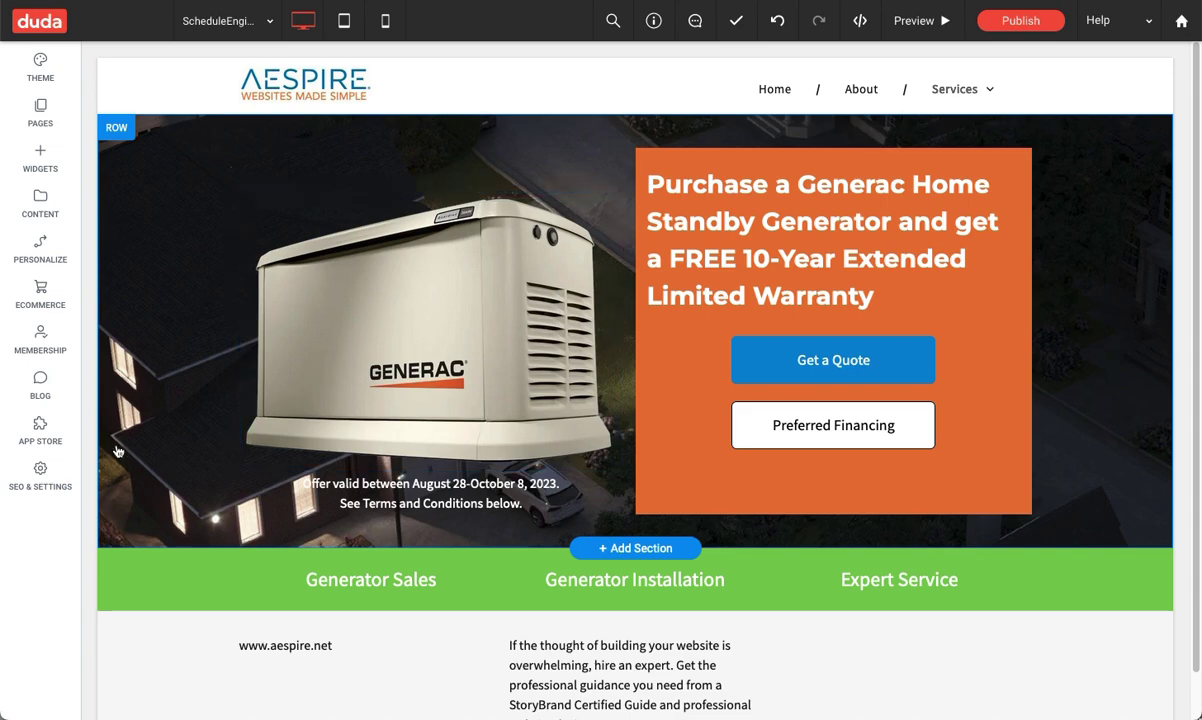
click(40, 478)
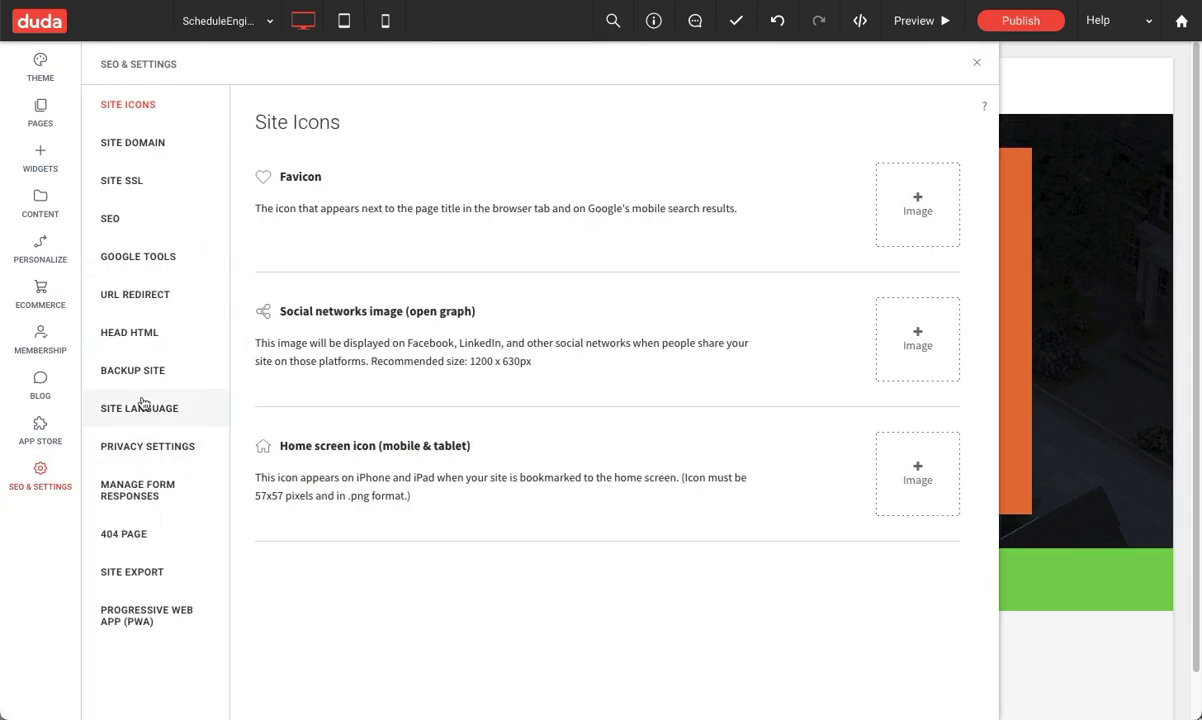
click(138, 333)
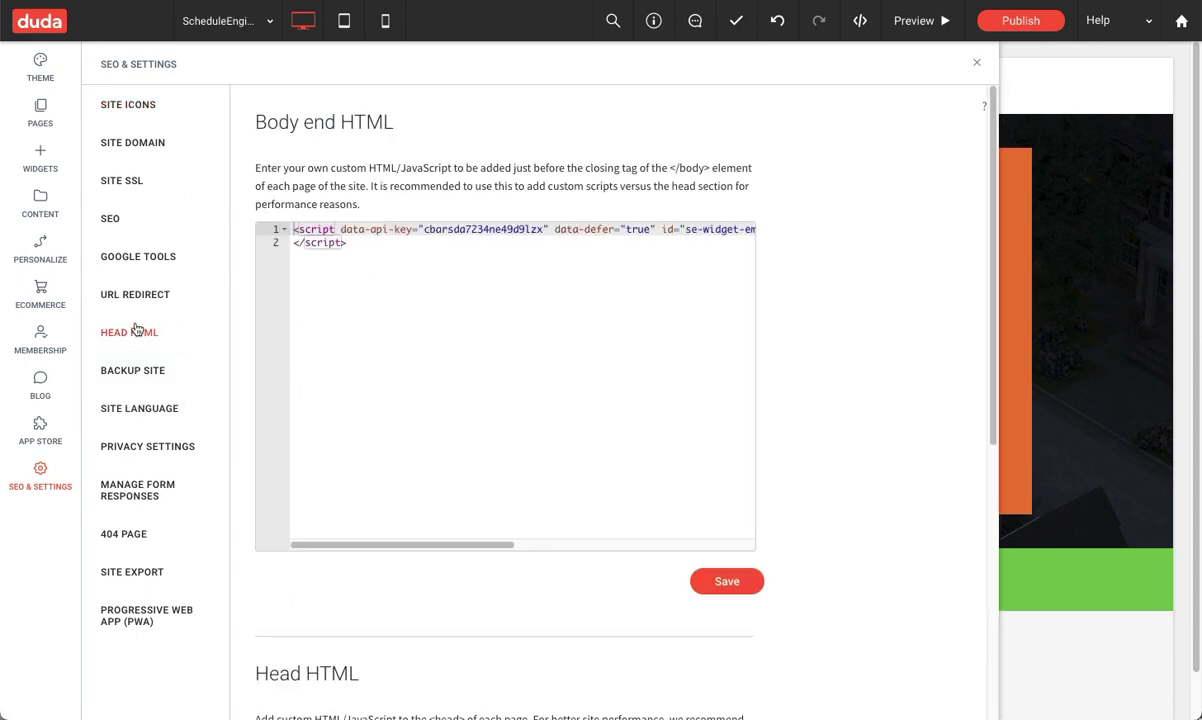
click(977, 63)
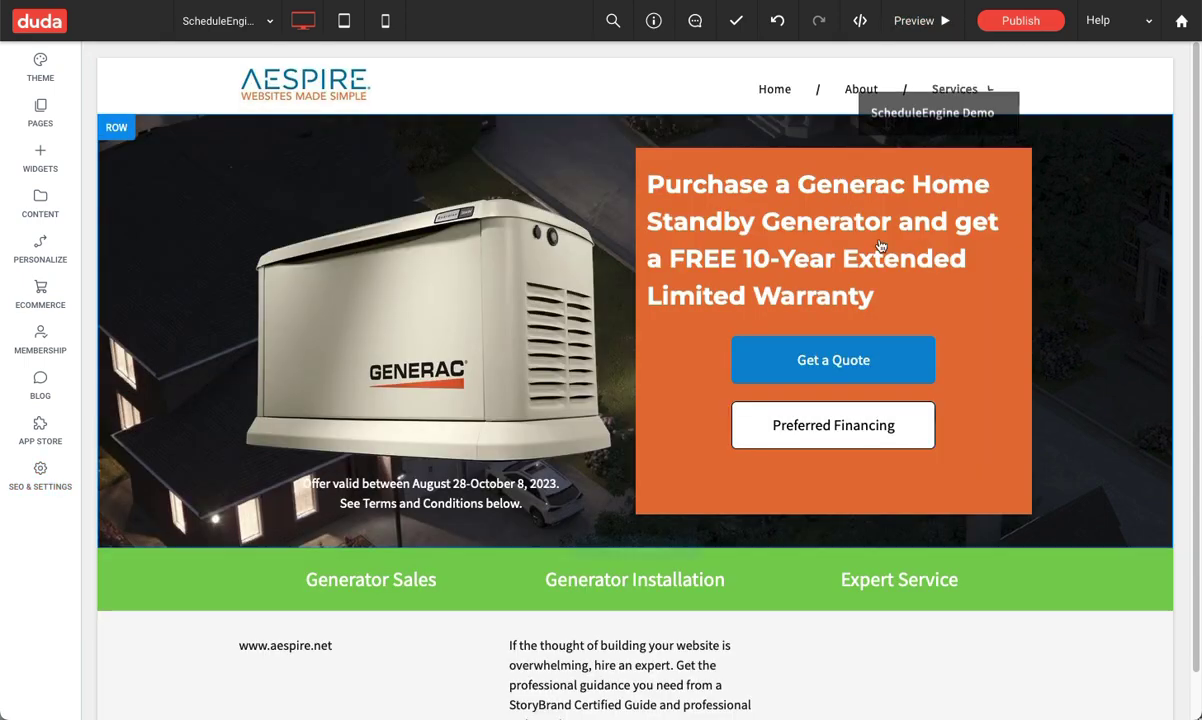
Look through the Get a Quote button's content settings and more actions, then dismiss them
click(859, 362)
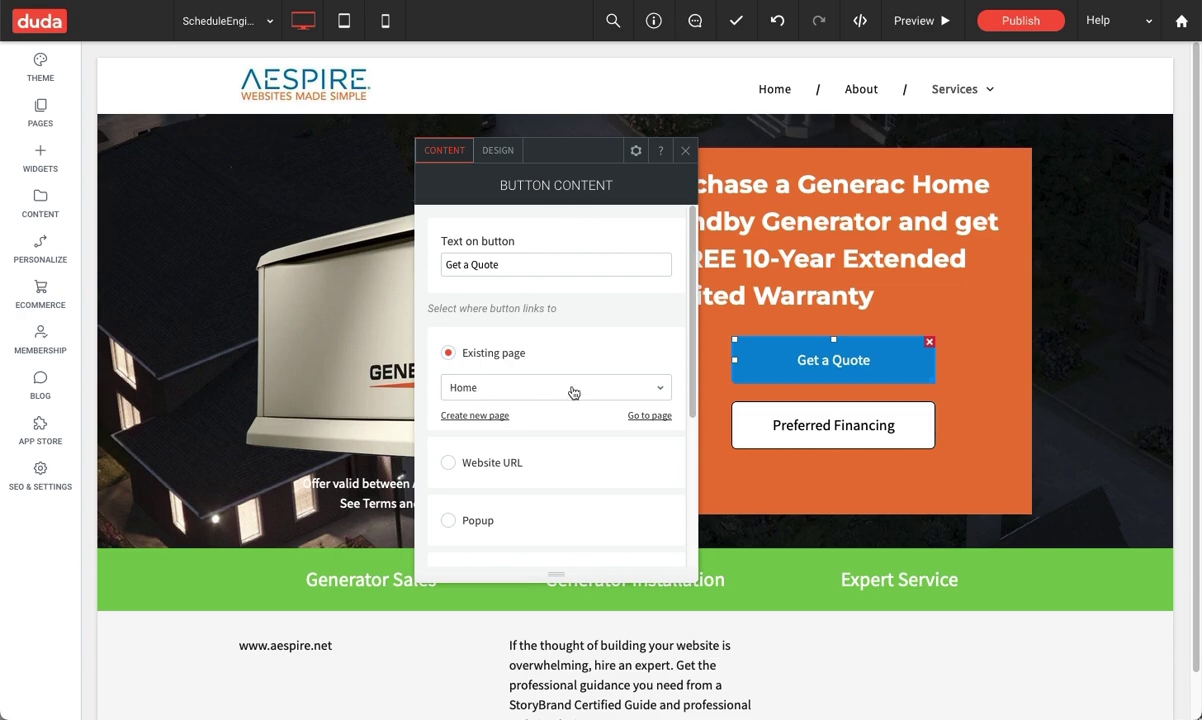
click(635, 153)
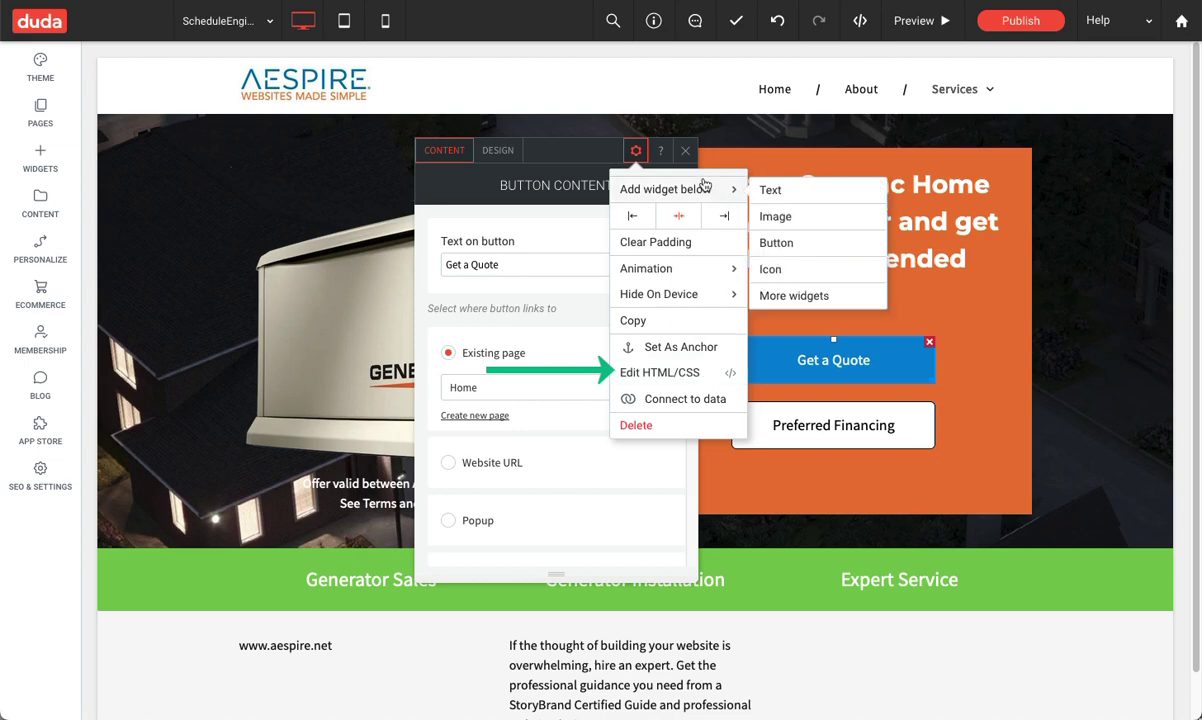
click(685, 150)
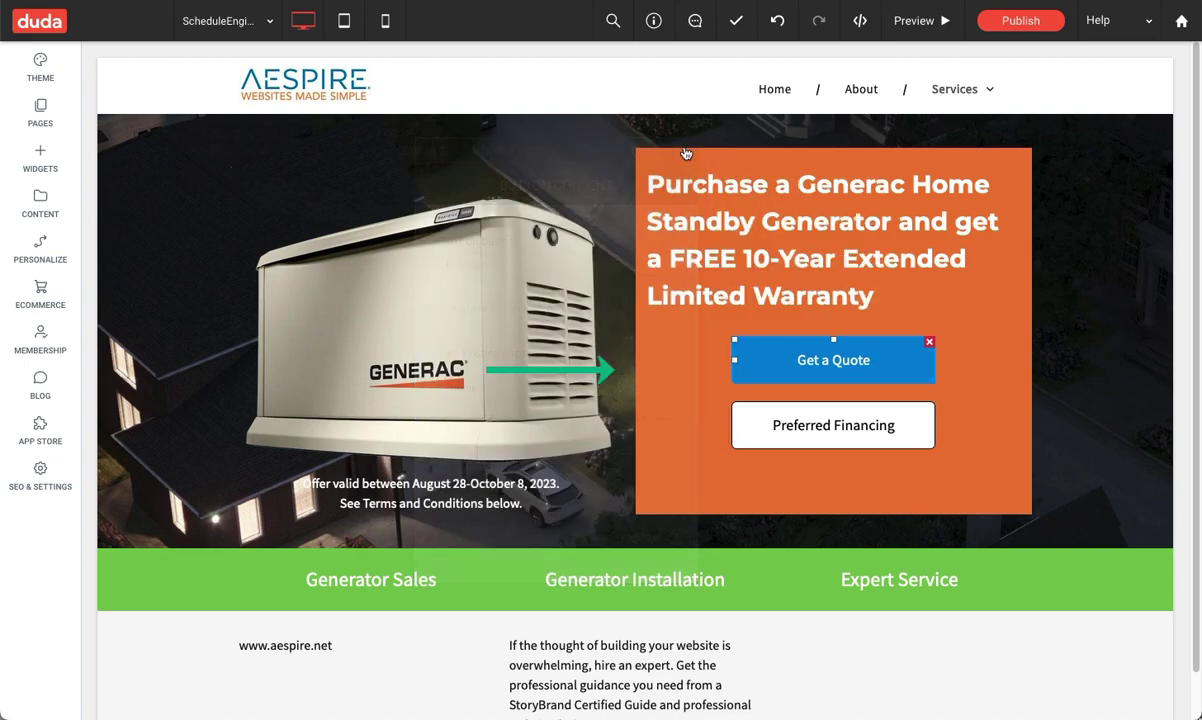
Open the Get a Quote button's Edit HTML/CSS editor and move it to the top of the page
right_click(890, 373)
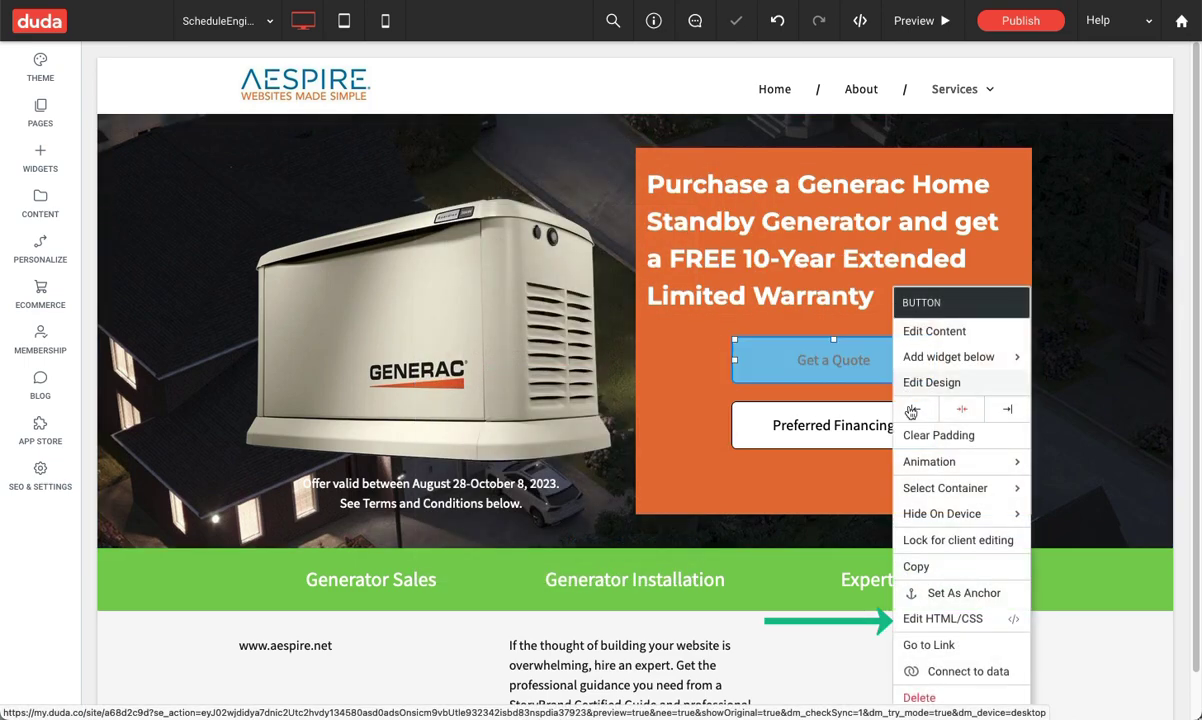
click(931, 619)
drag(887, 415, 642, 88)
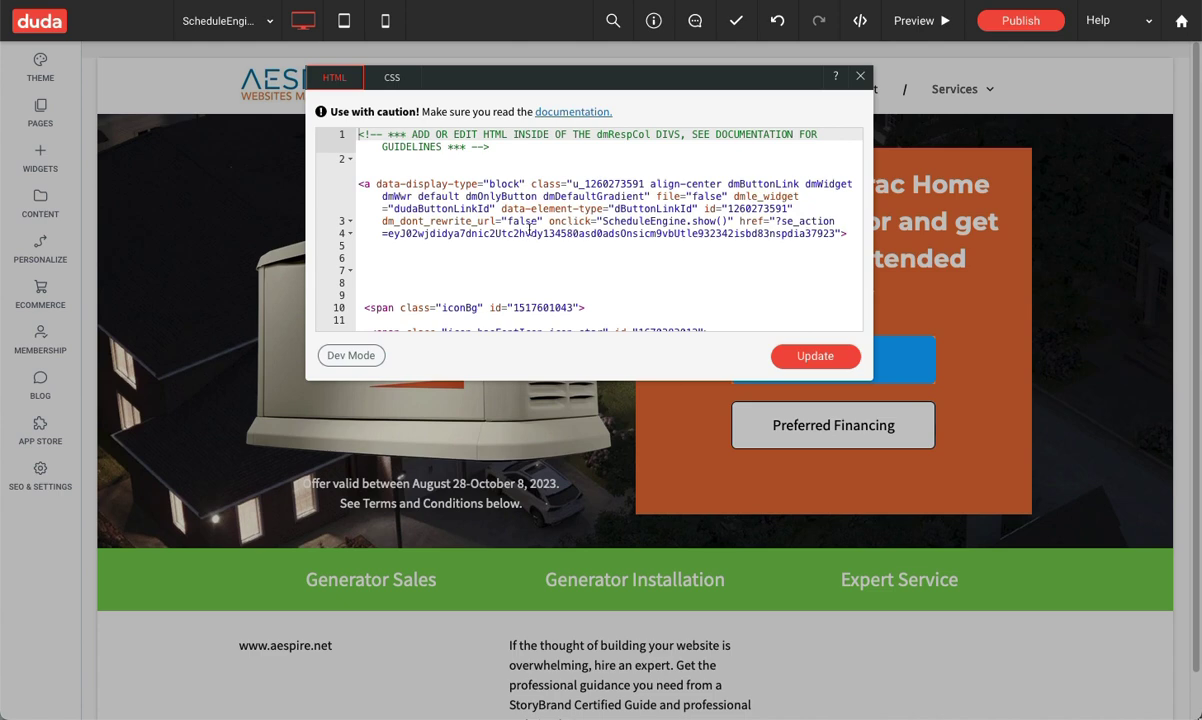
Add onclick="ScheduleEngine.show()" to the Get a Quote button's link tag
click(359, 183)
drag(359, 183, 853, 235)
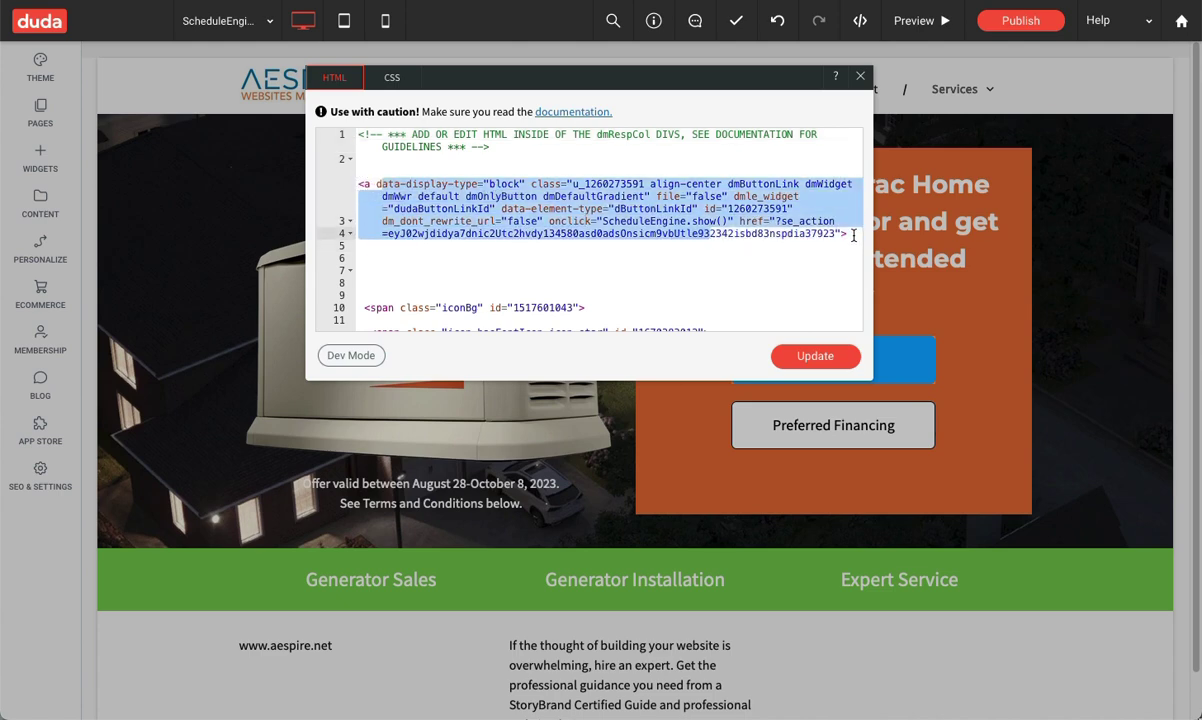
click(497, 192)
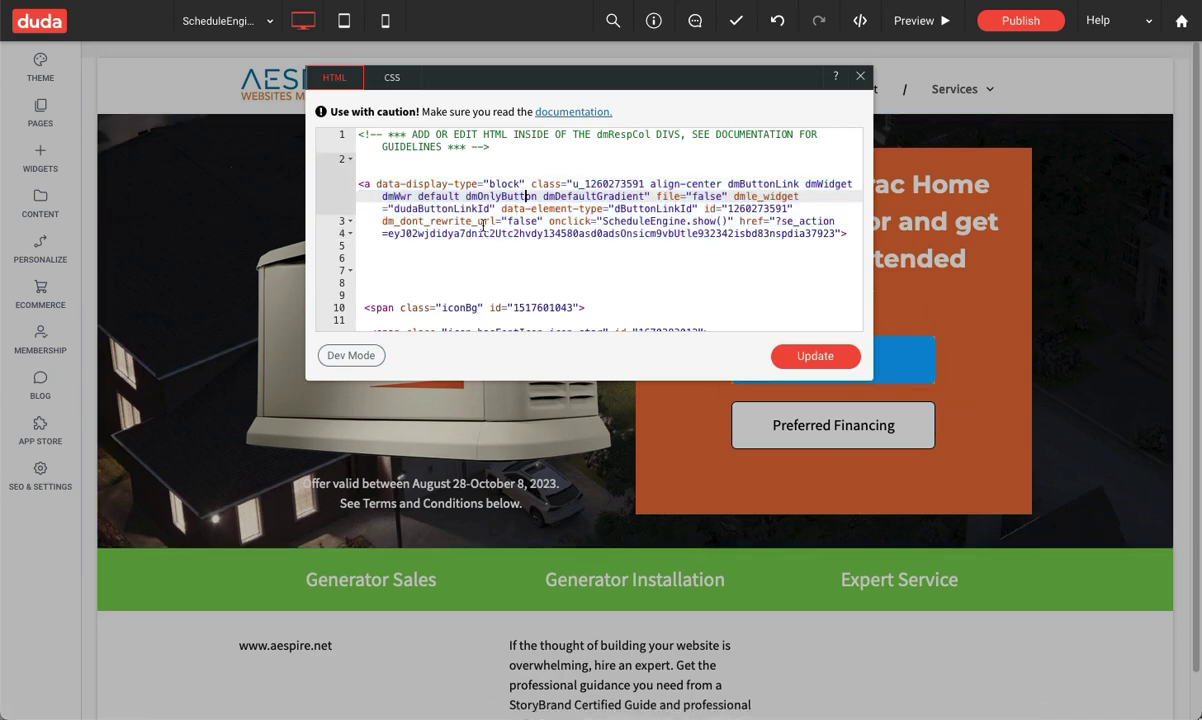
drag(543, 221, 383, 221)
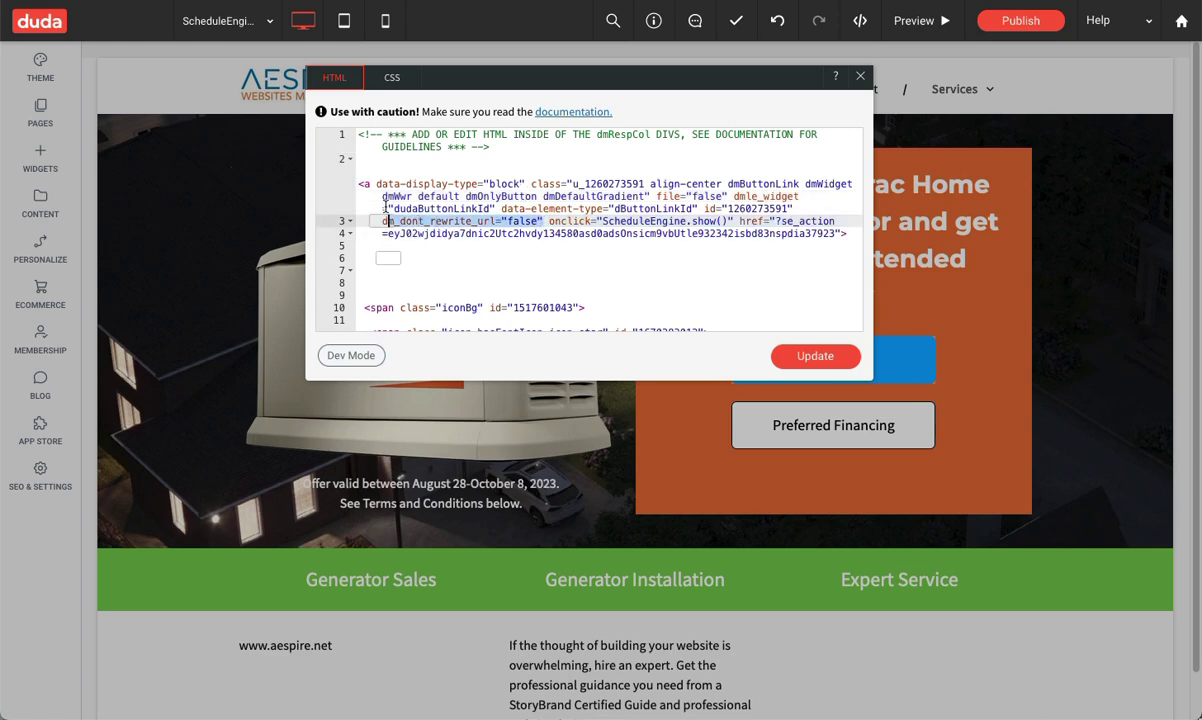
click(551, 221)
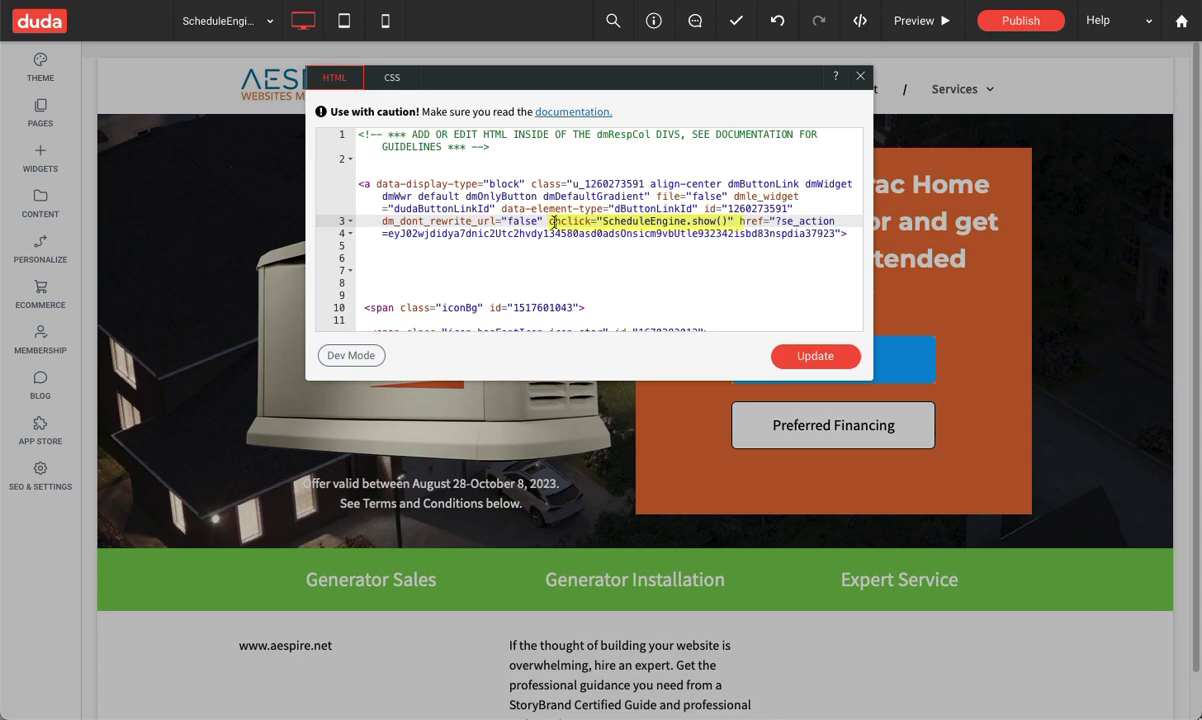
drag(551, 221, 586, 221)
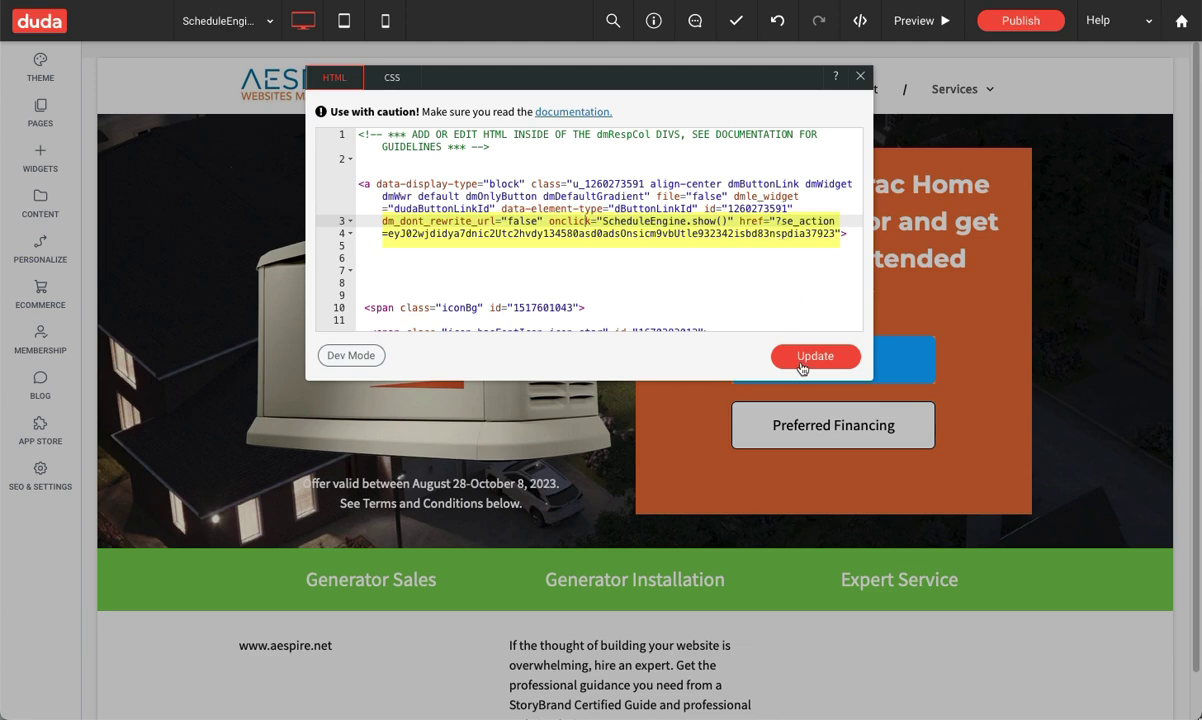
click(777, 221)
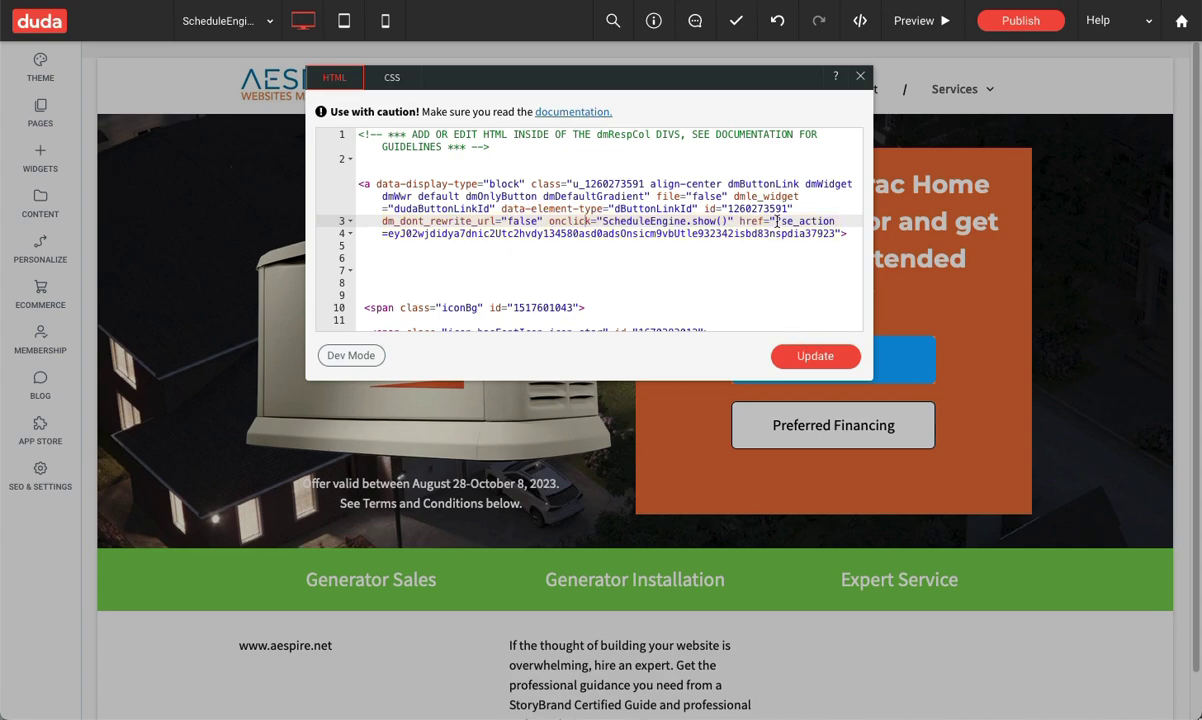
Close the HTML editor and review the Get a Quote button's link settings
click(861, 77)
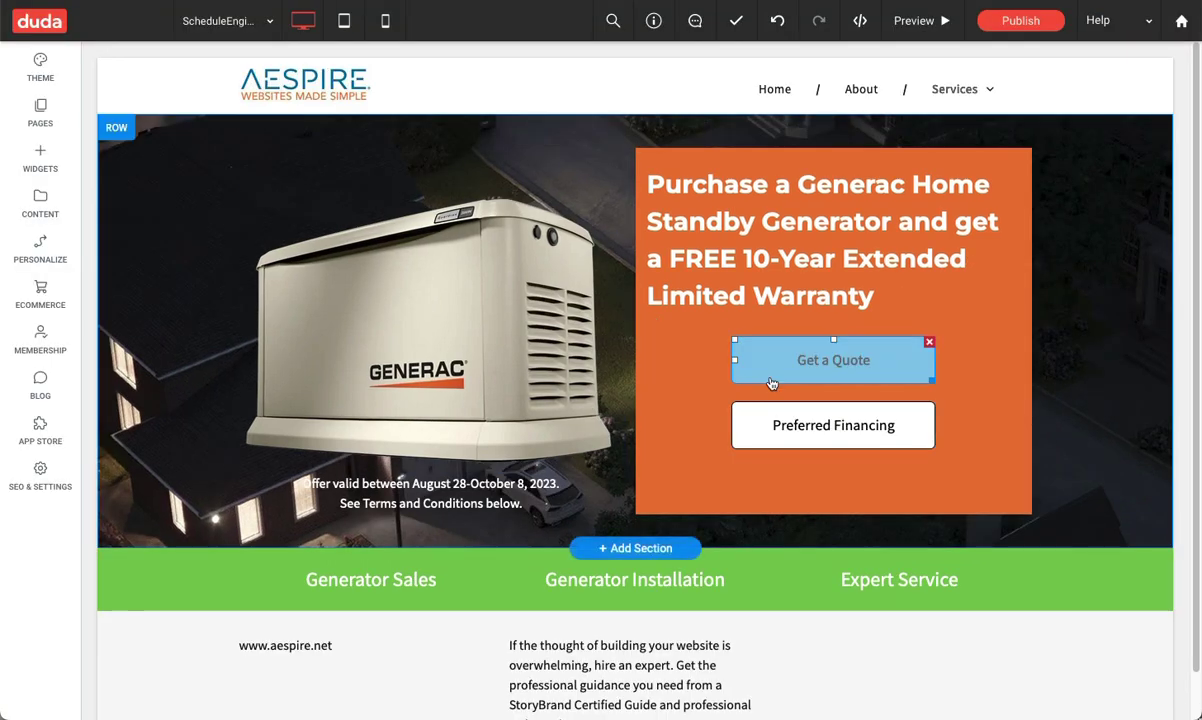
click(772, 372)
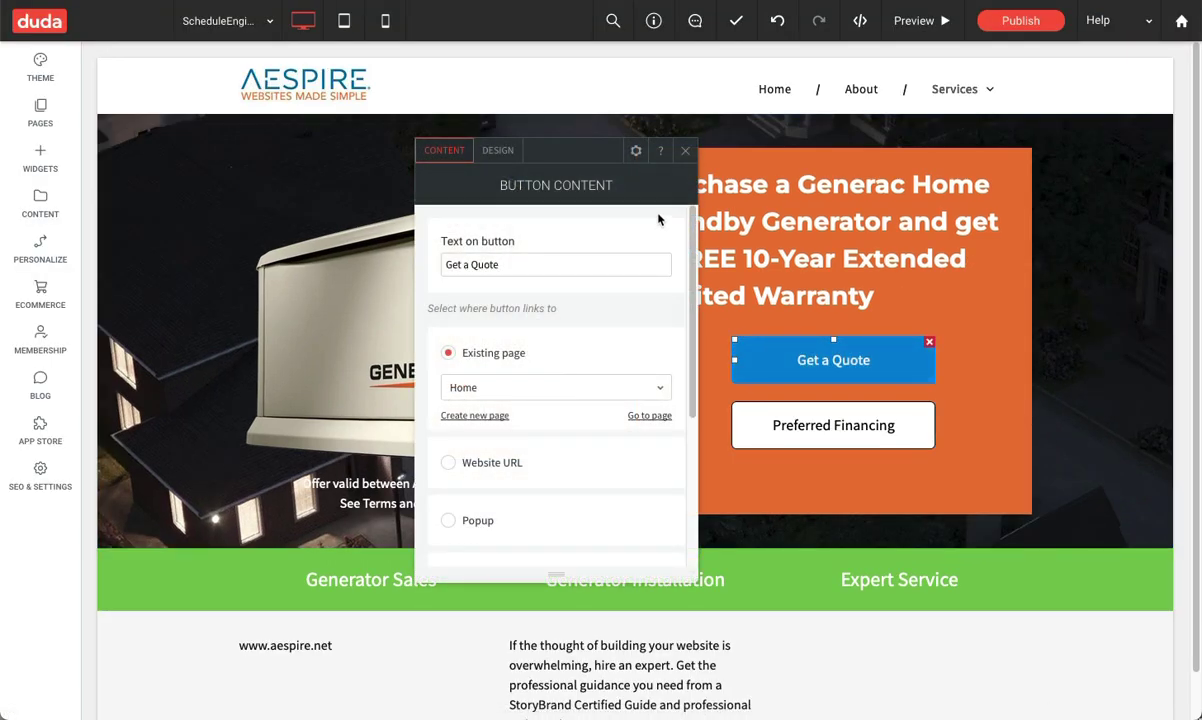
click(684, 153)
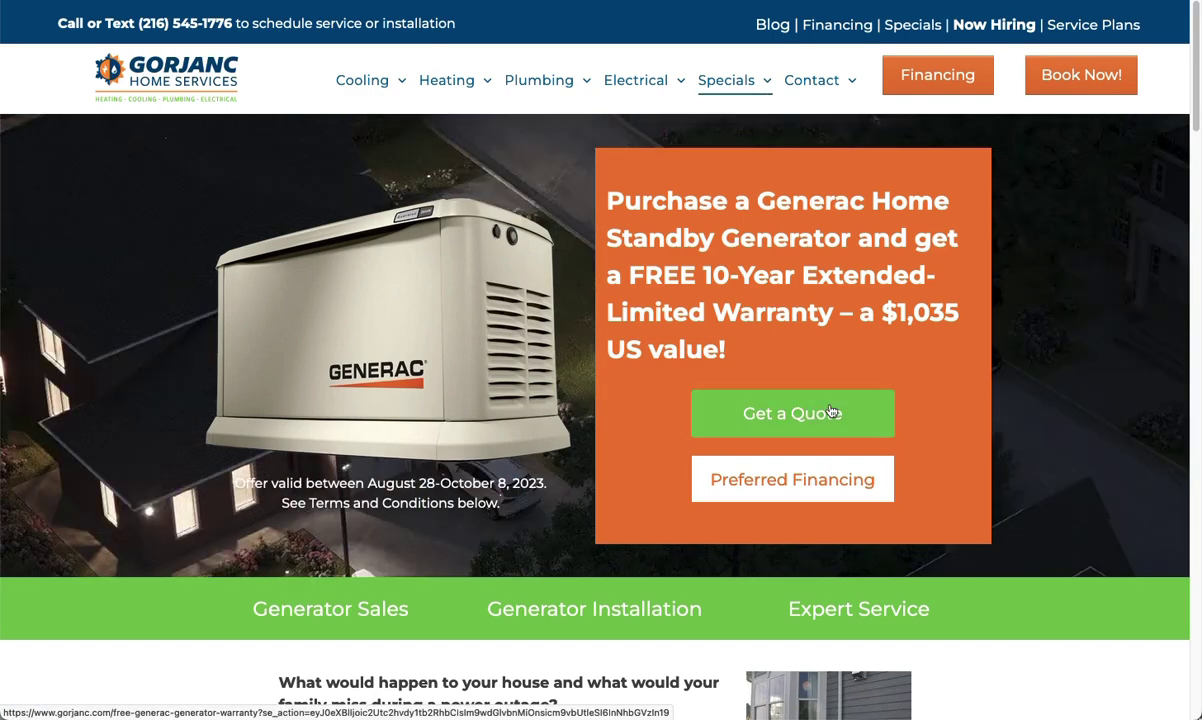
Launch the live site's Get a Quote scheduler, view the Estimates options, and close it
click(830, 412)
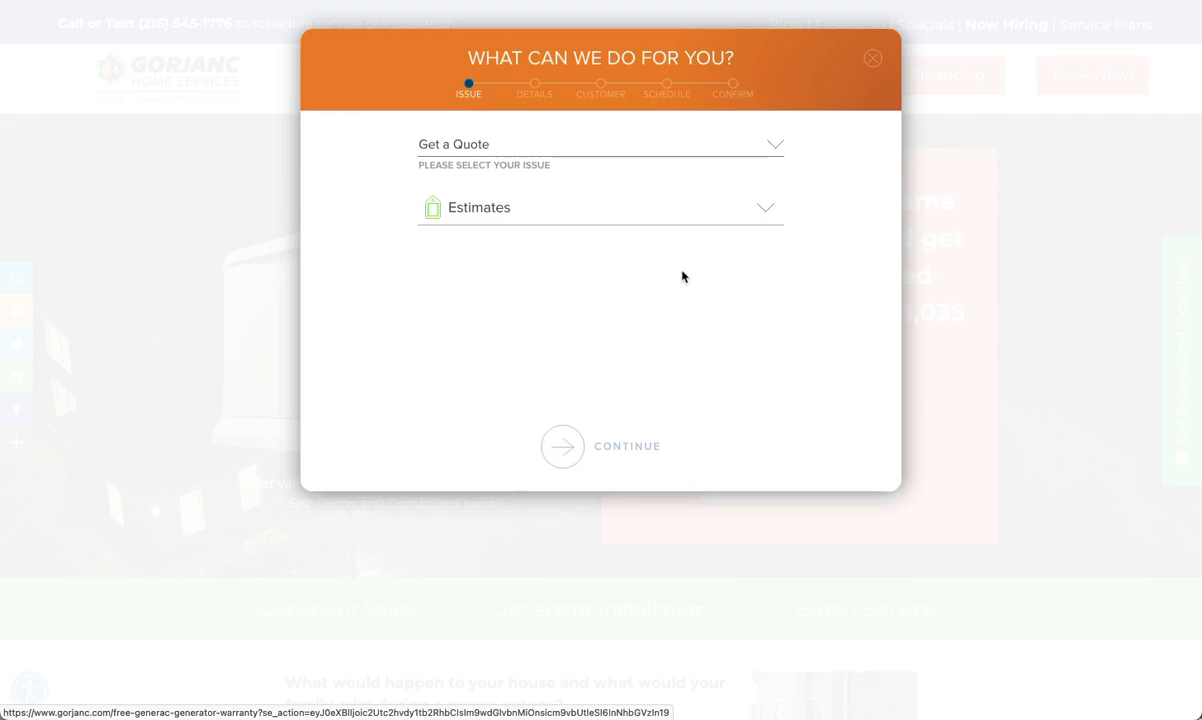
click(625, 208)
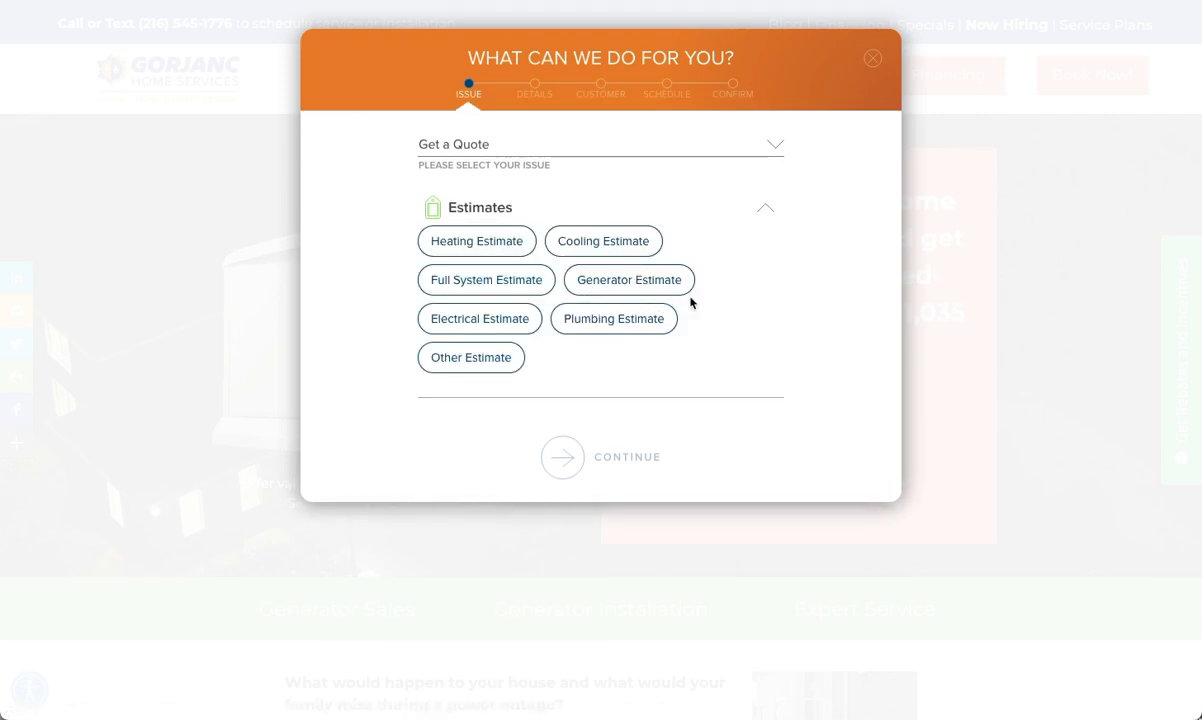
click(872, 58)
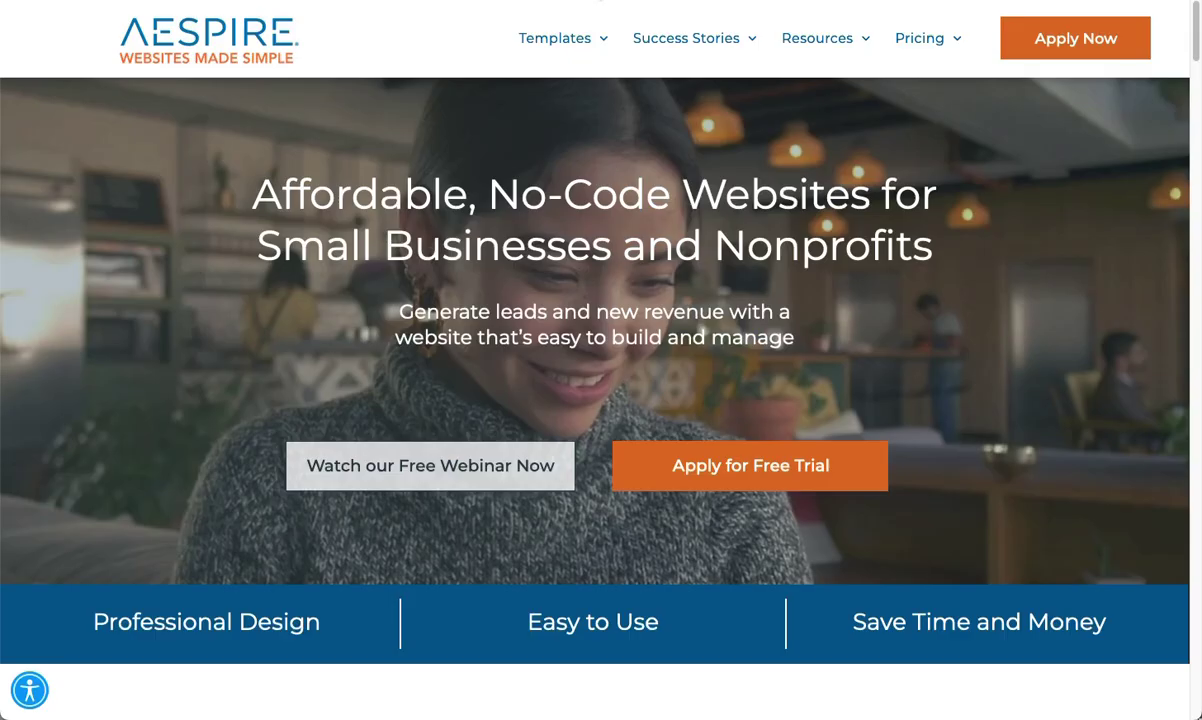
Go to Aspire's Templates page (Custom Website Design) and scroll back to its hero section
mouse_move(577, 38)
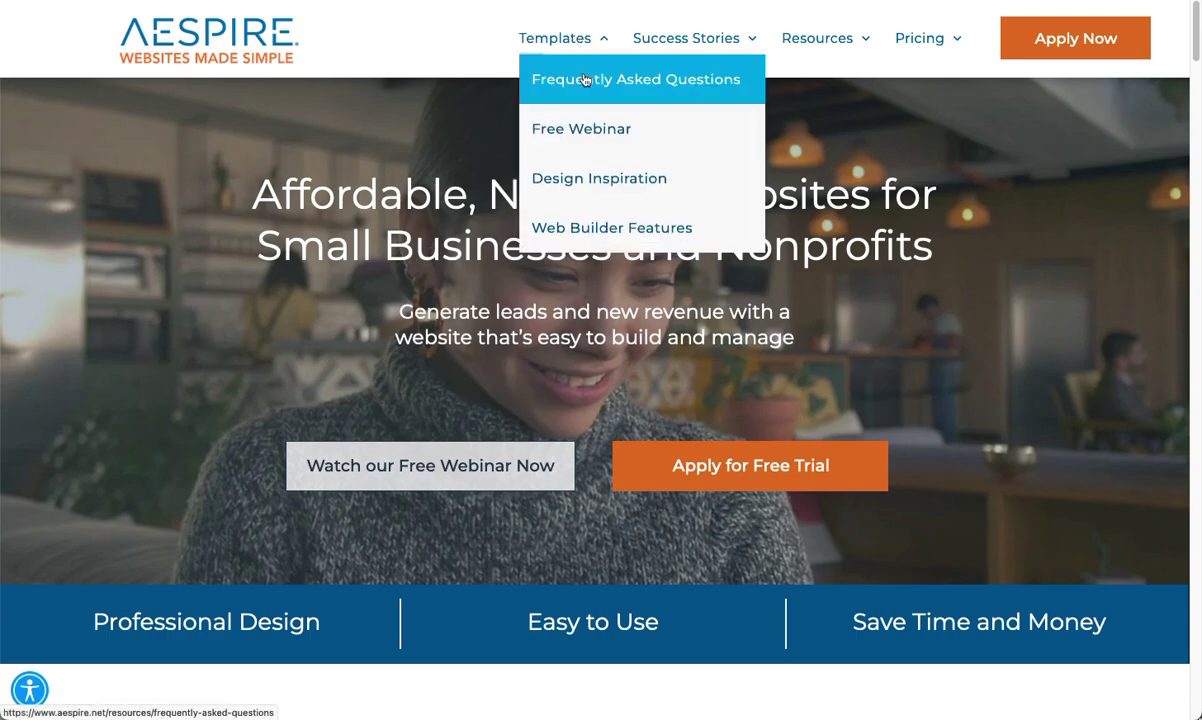
click(548, 40)
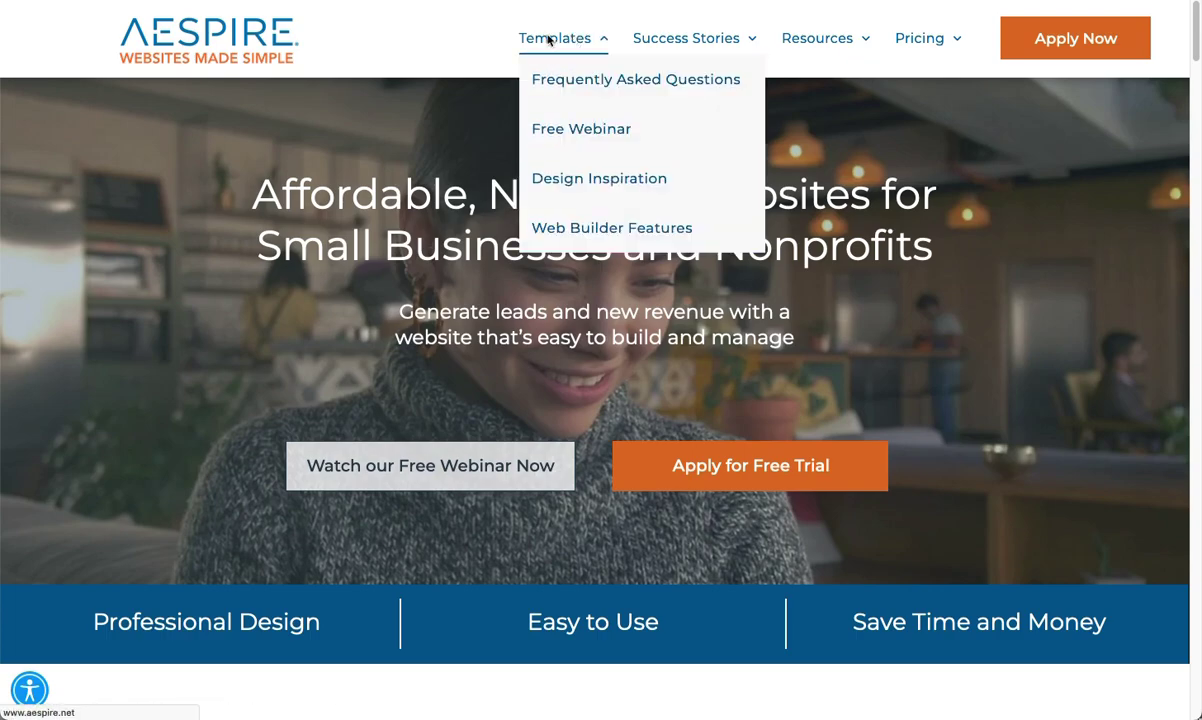
scroll(652, 360, down, 5)
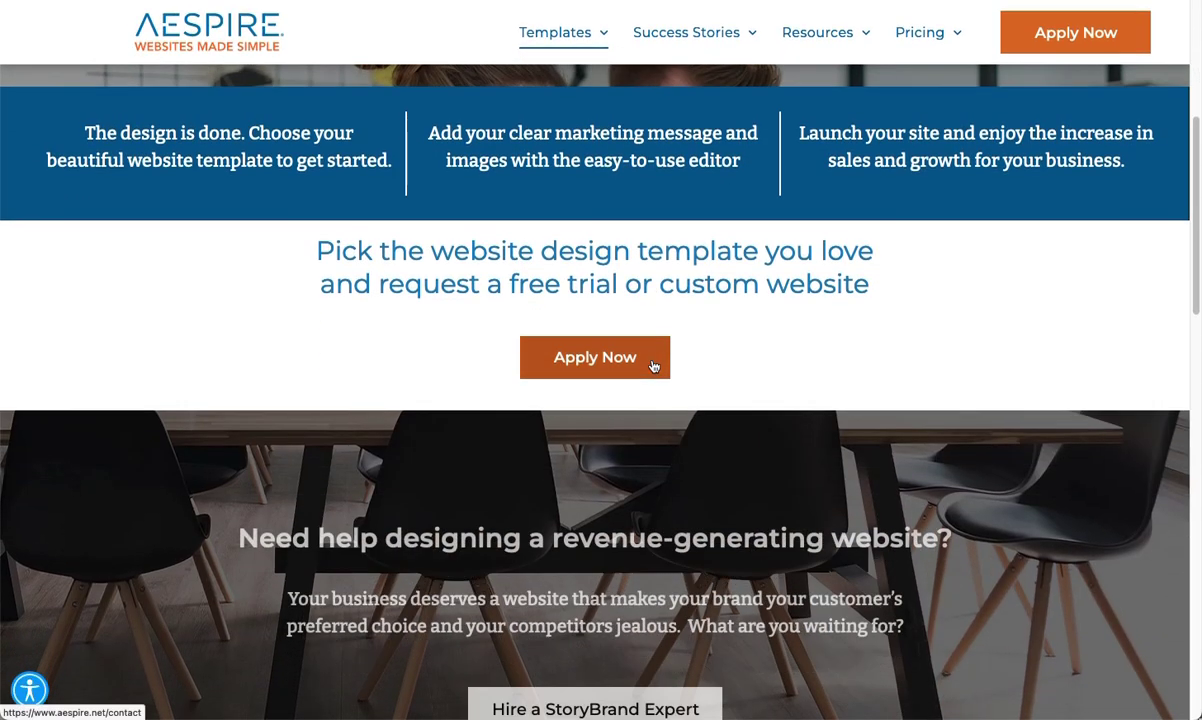
scroll(645, 395, up, 1)
scroll(746, 298, up, 3)
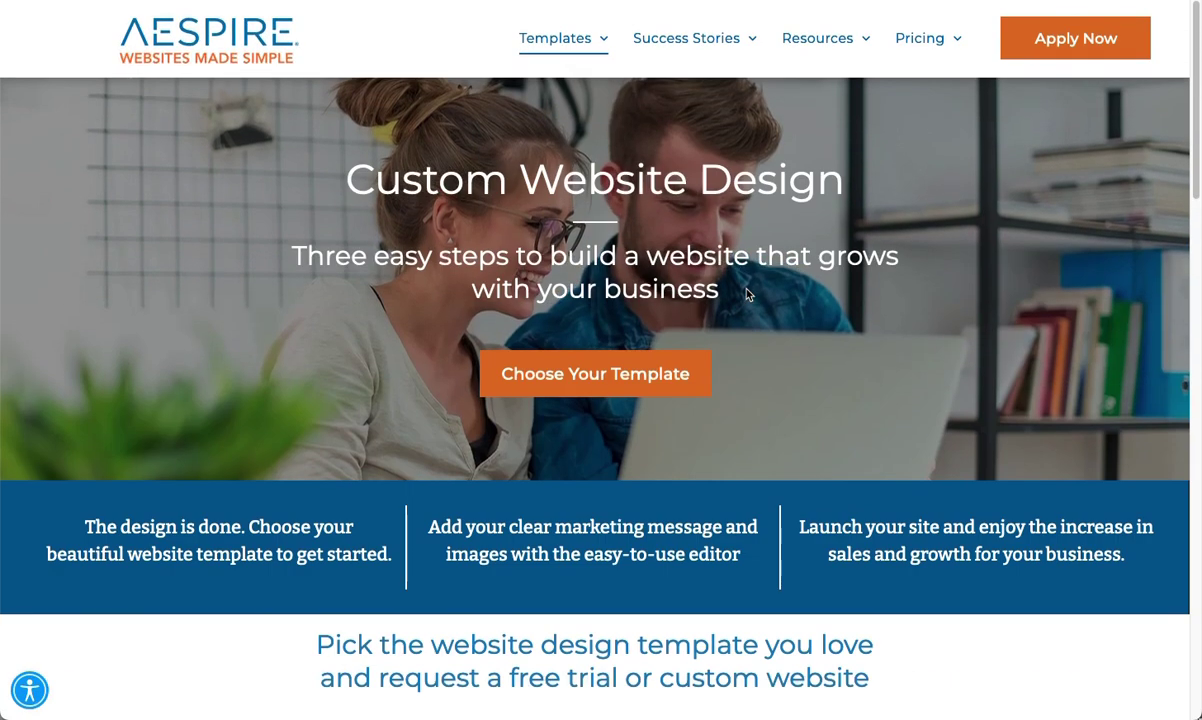
mouse_move(810, 52)
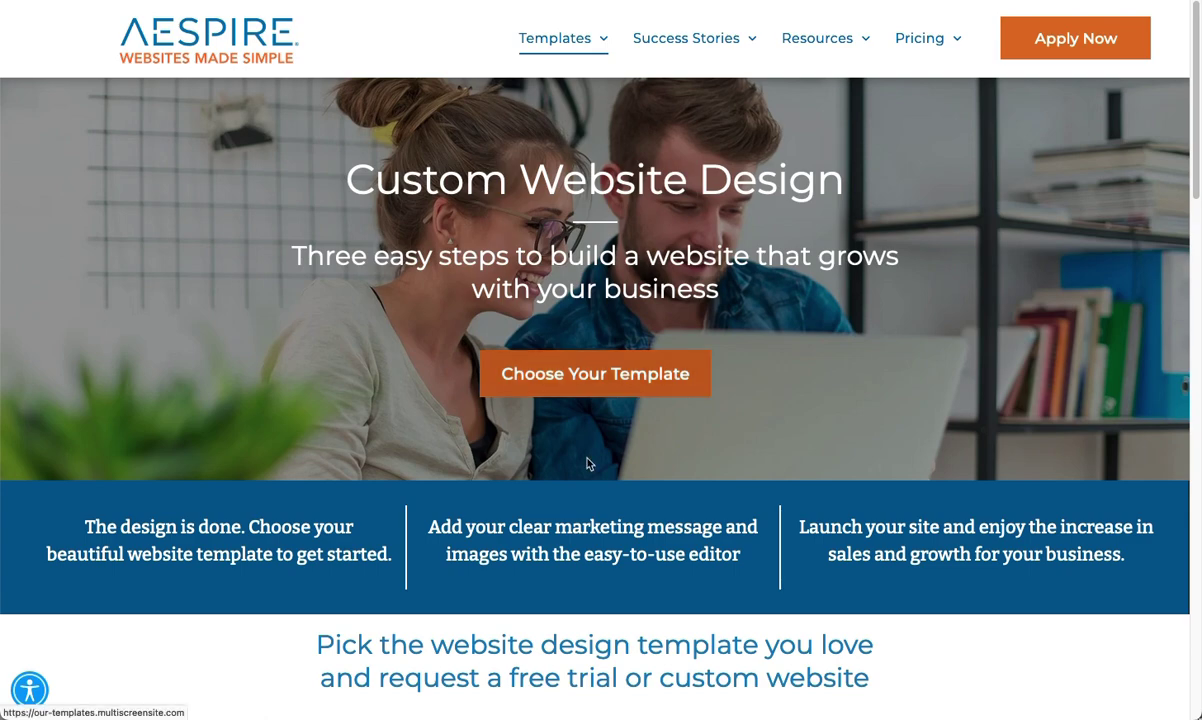
Browse the Choose Your Template gallery and select the Roofing Company template name
click(618, 376)
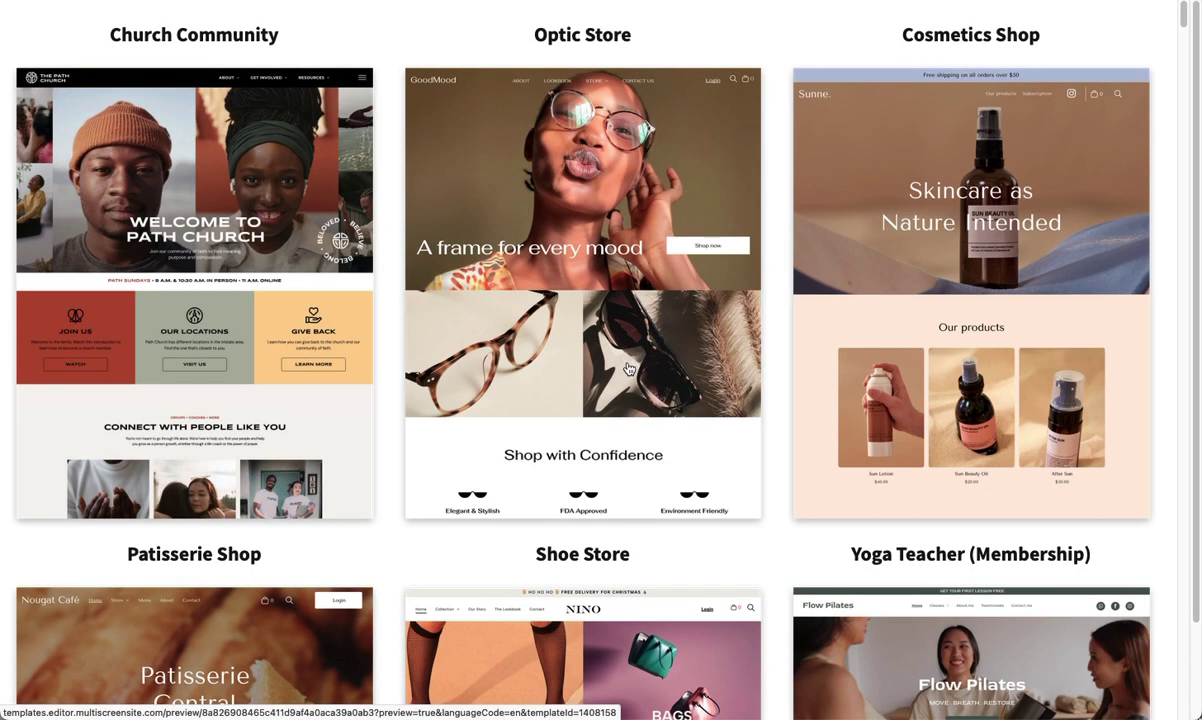
scroll(628, 369, down, 8)
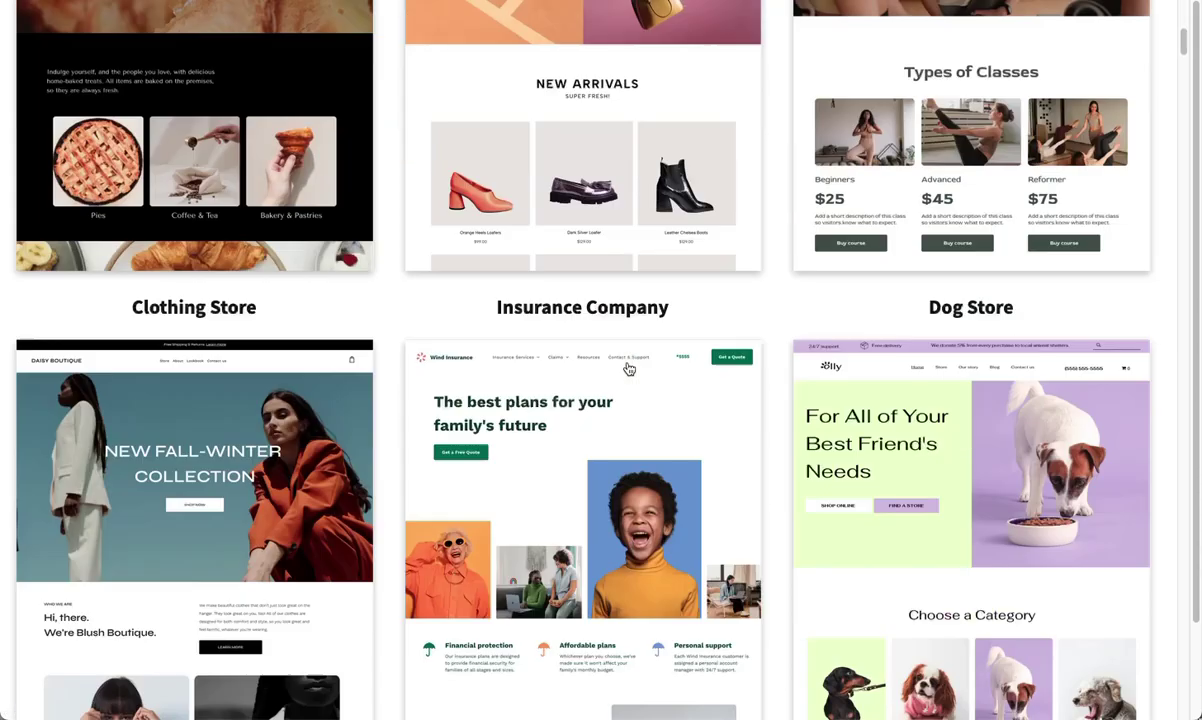
scroll(628, 369, down, 18)
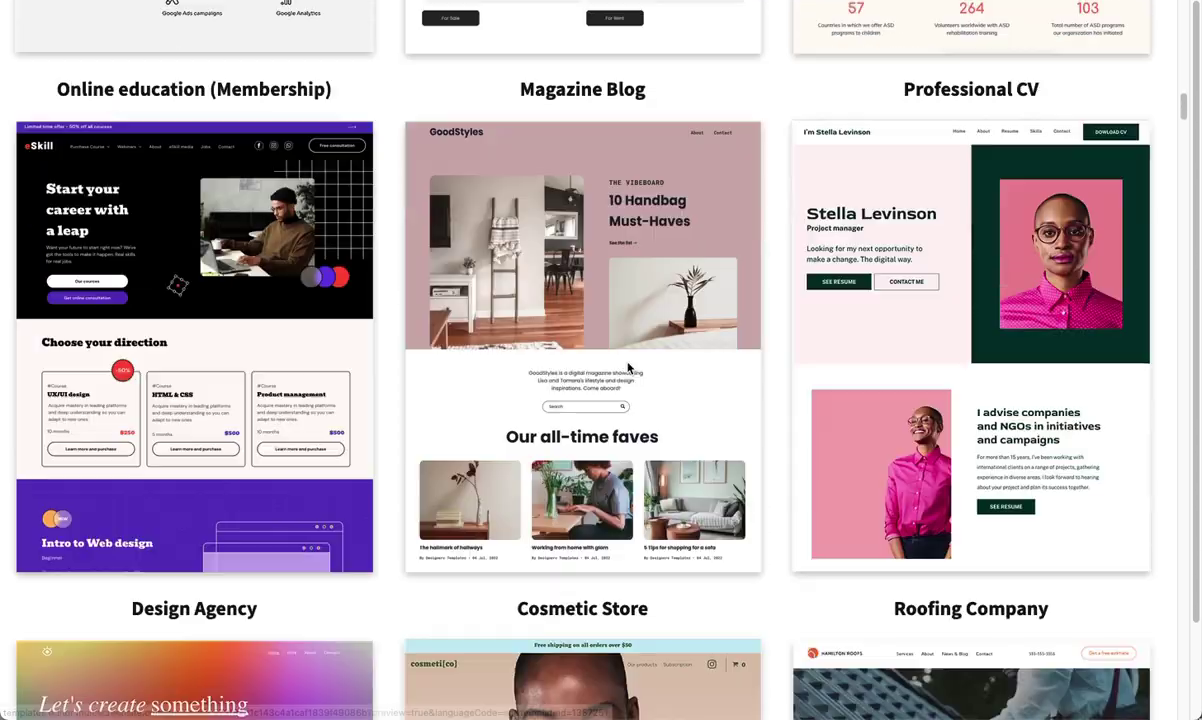
scroll(628, 369, down, 1)
triple_click(653, 519)
scroll(668, 503, up, 9)
scroll(645, 505, down, 7)
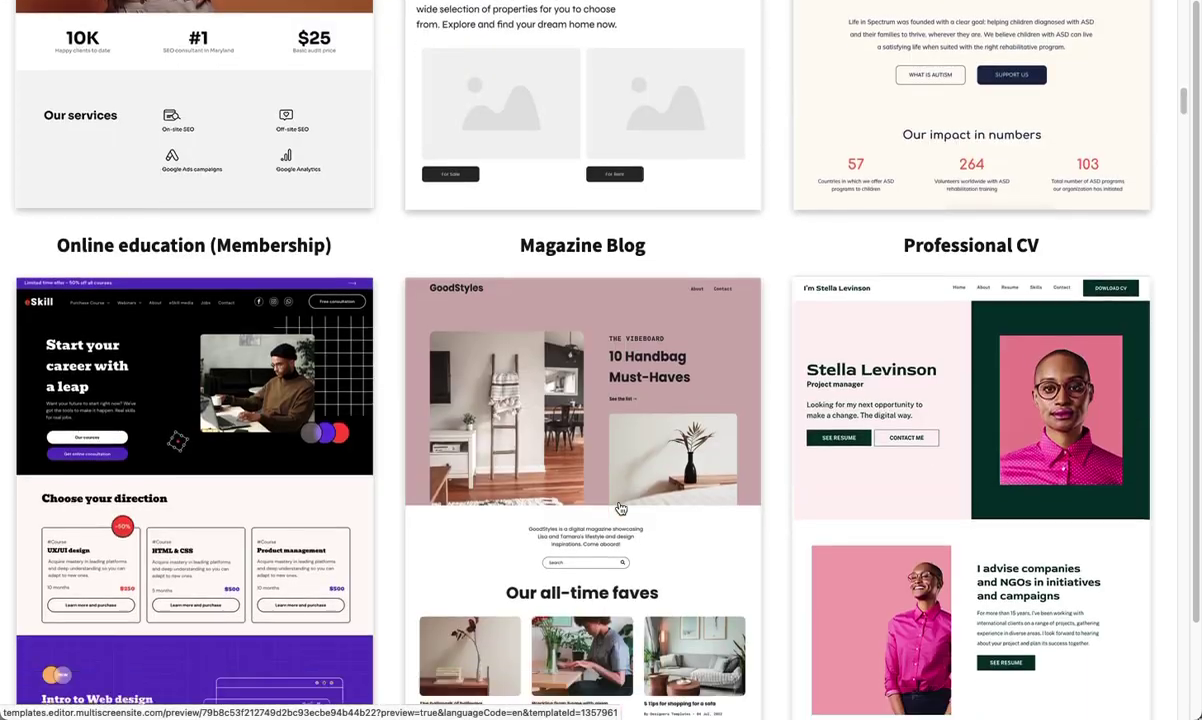
scroll(620, 509, down, 6)
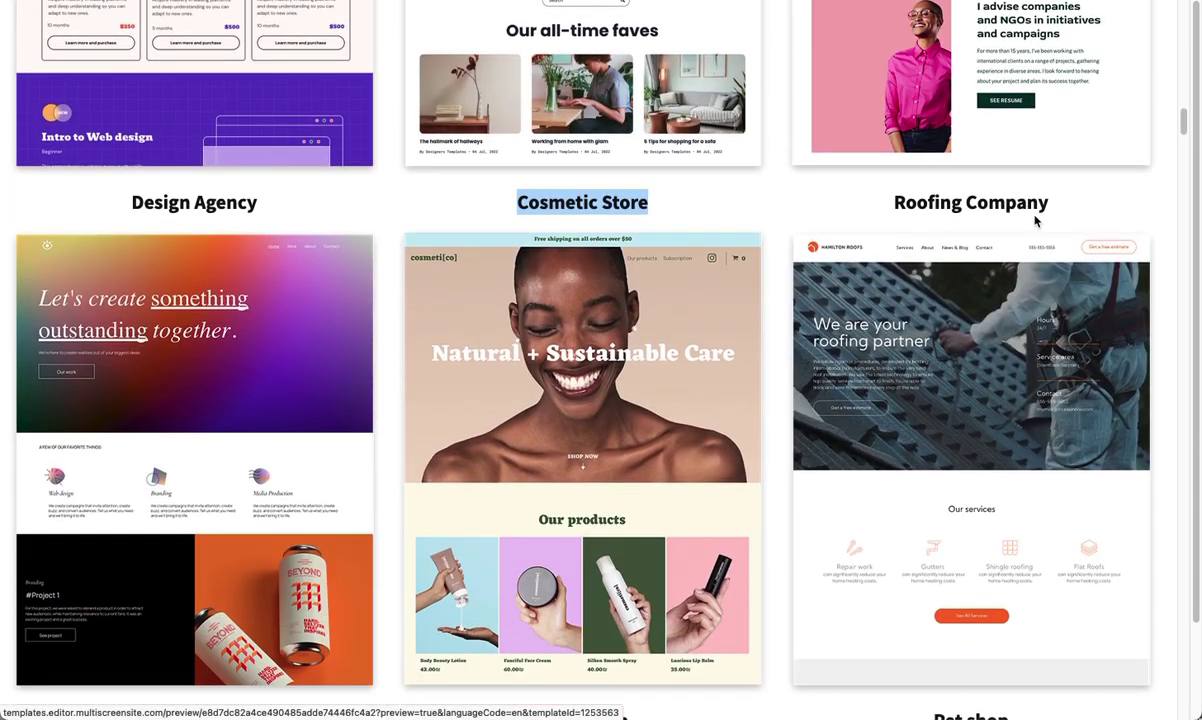
drag(1052, 212, 845, 198)
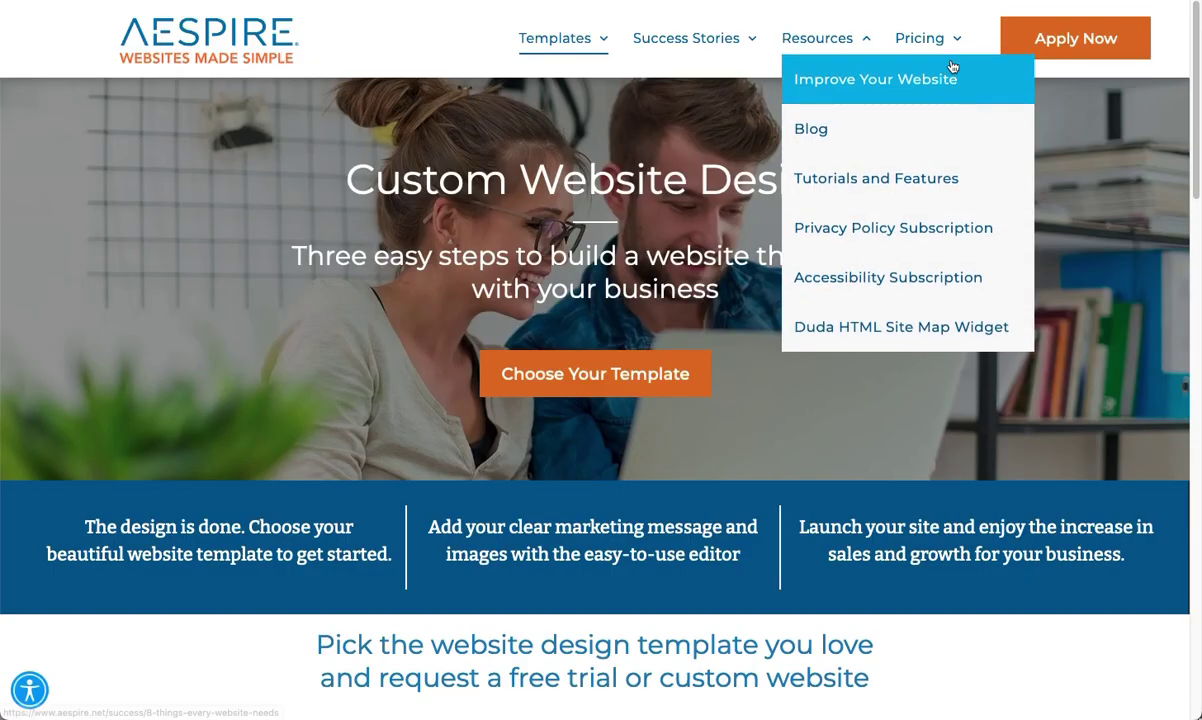
Open the Apply Now trial form and enter 'Roofing Company' as the template name
click(1035, 42)
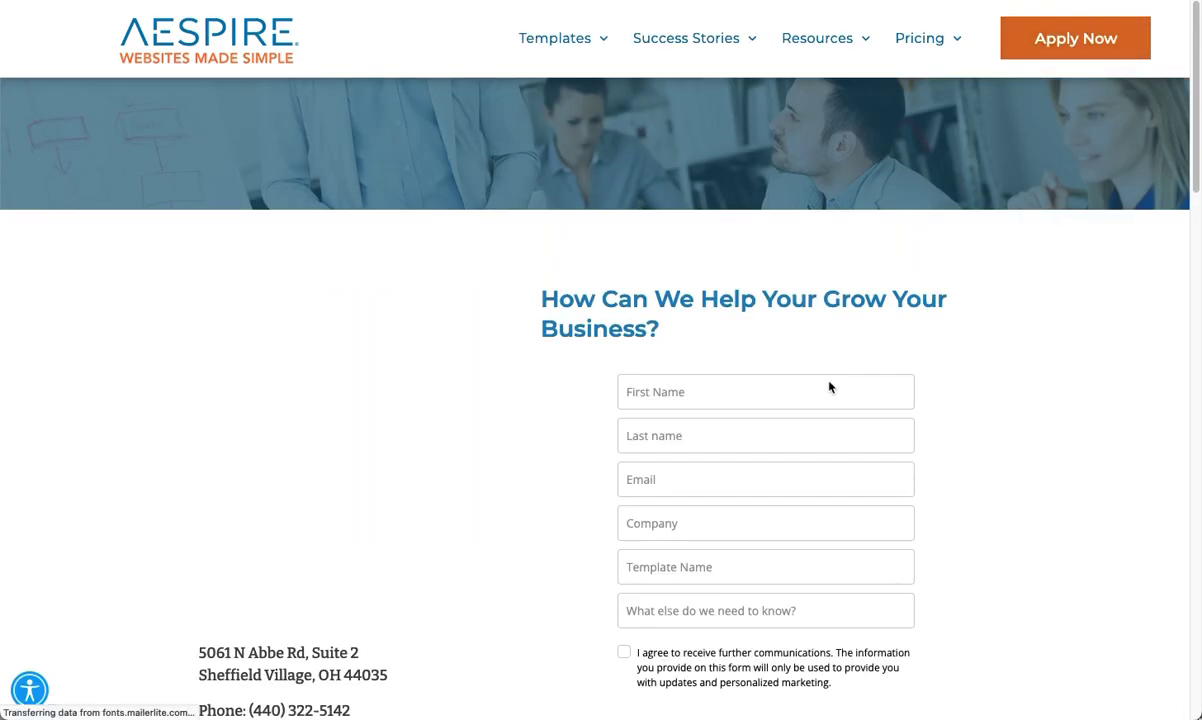
click(698, 566)
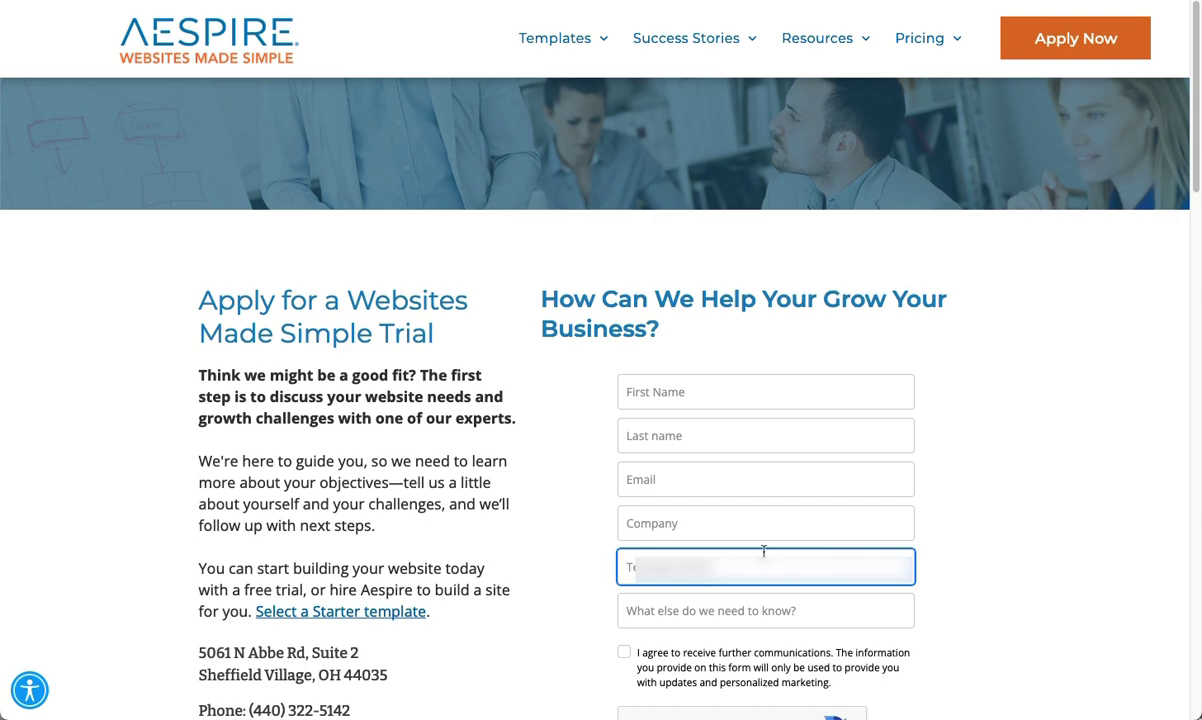
text(Roofing Company)
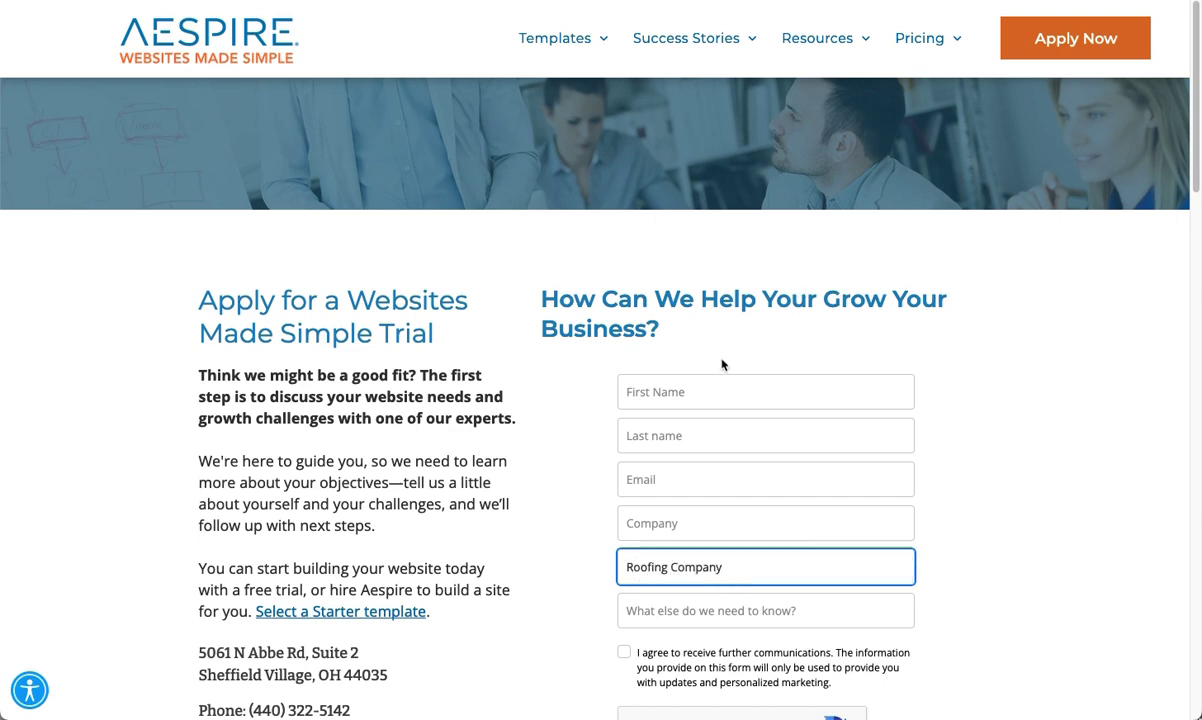
scroll(934, 540, down, 3)
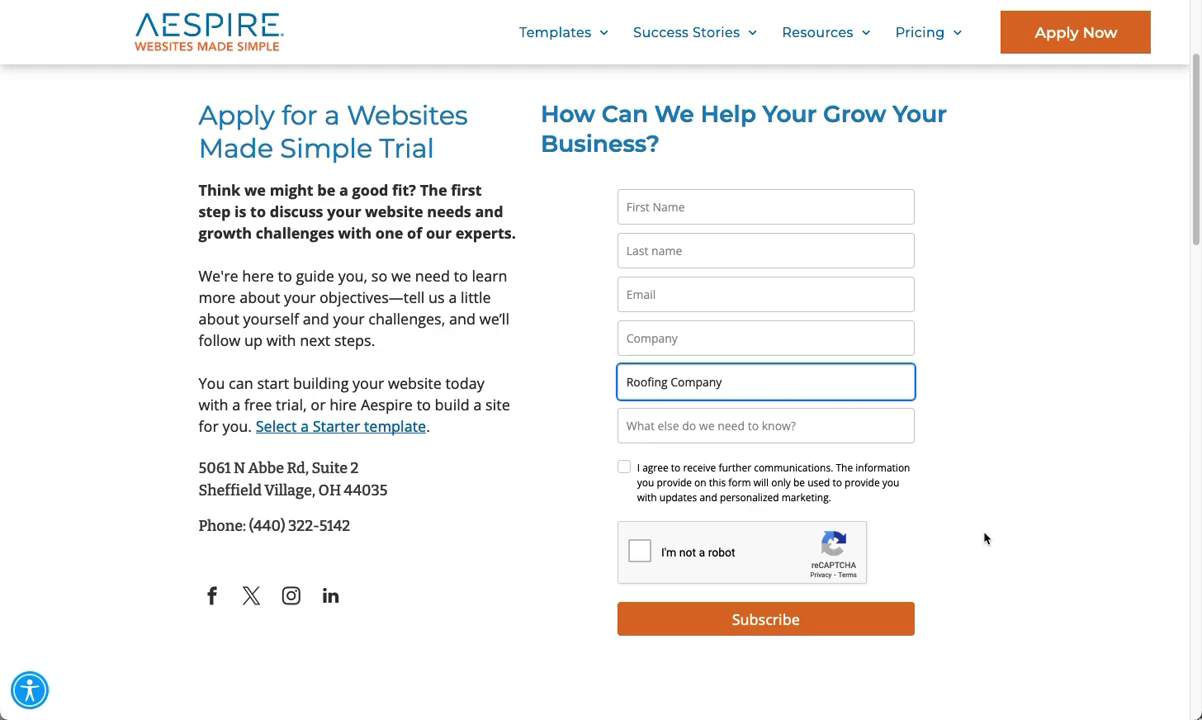
scroll(555, 304, up, 3)
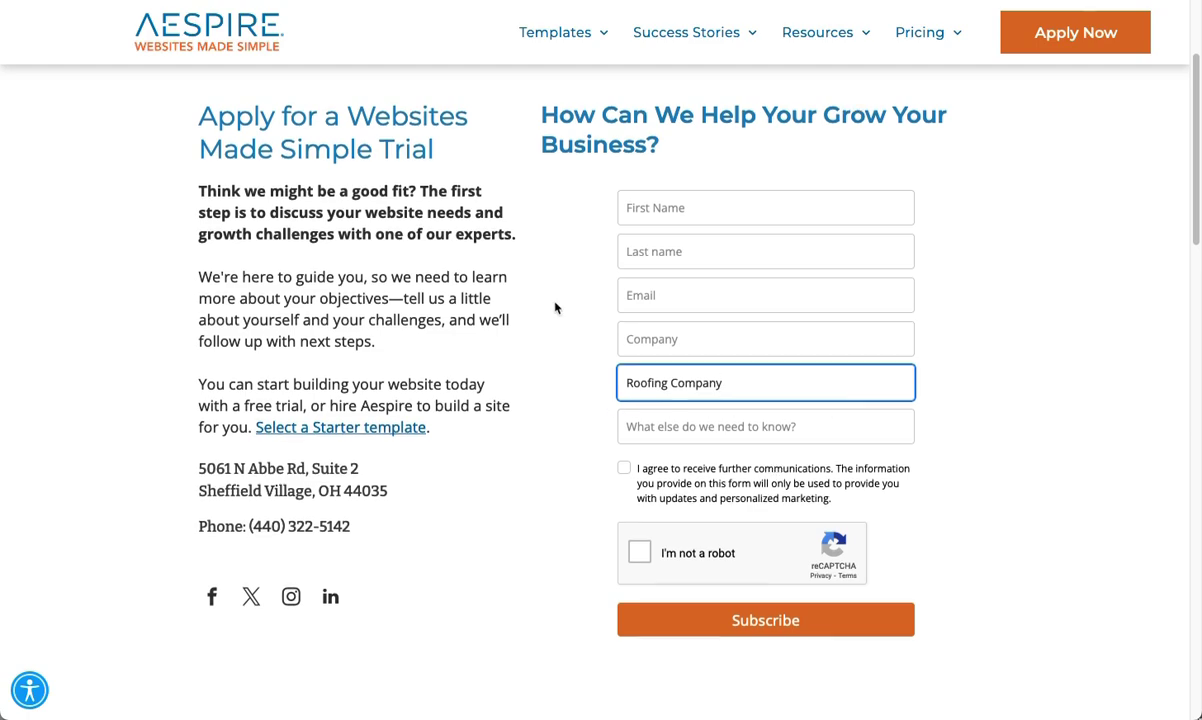